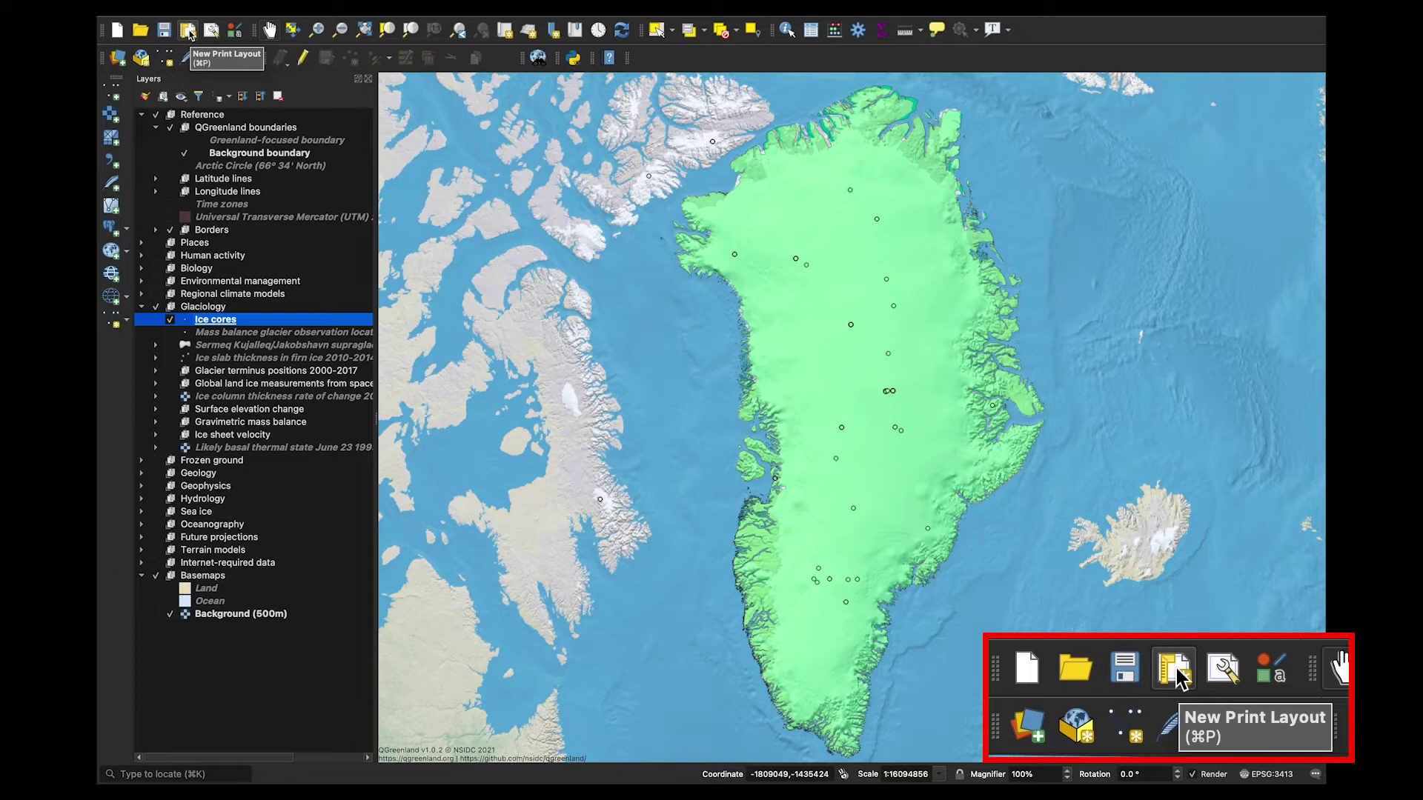
# Start a new print layout and enter the title 'Greenland Map 2'.
pyautogui.click(188, 31)
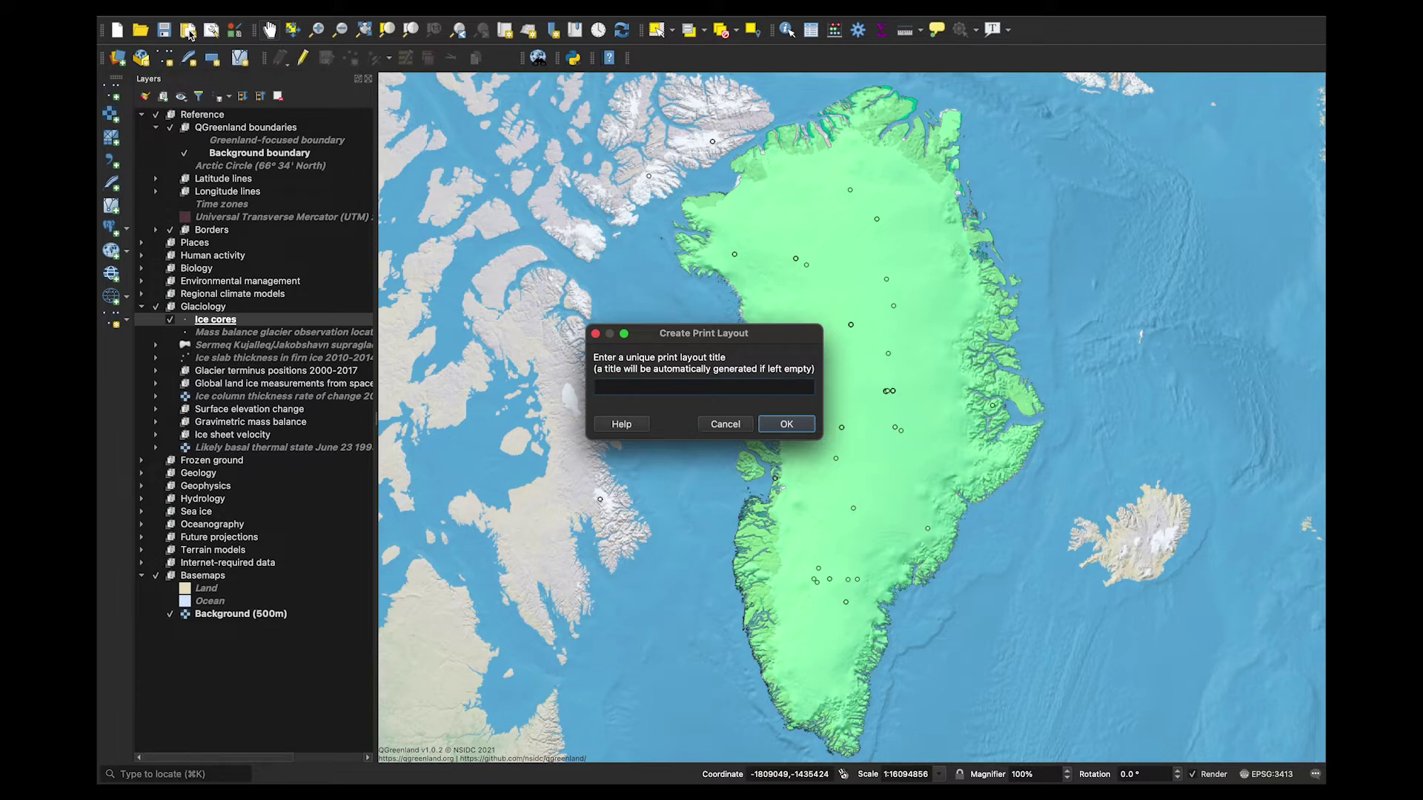
pyautogui.write('Greenland Map 2')
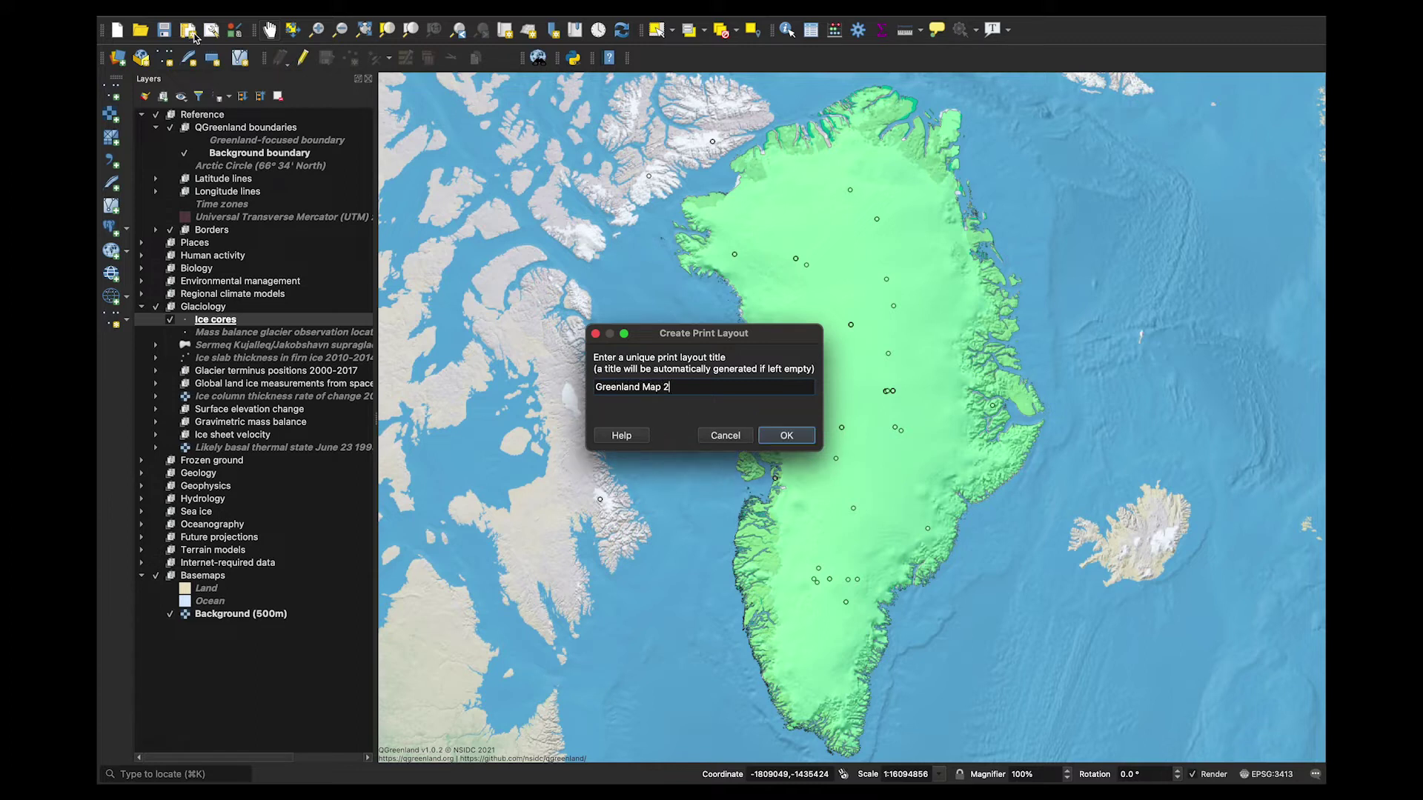
# Confirm the 'Greenland Map 2' layout and choose the Add Map tool.
pyautogui.click(790, 438)
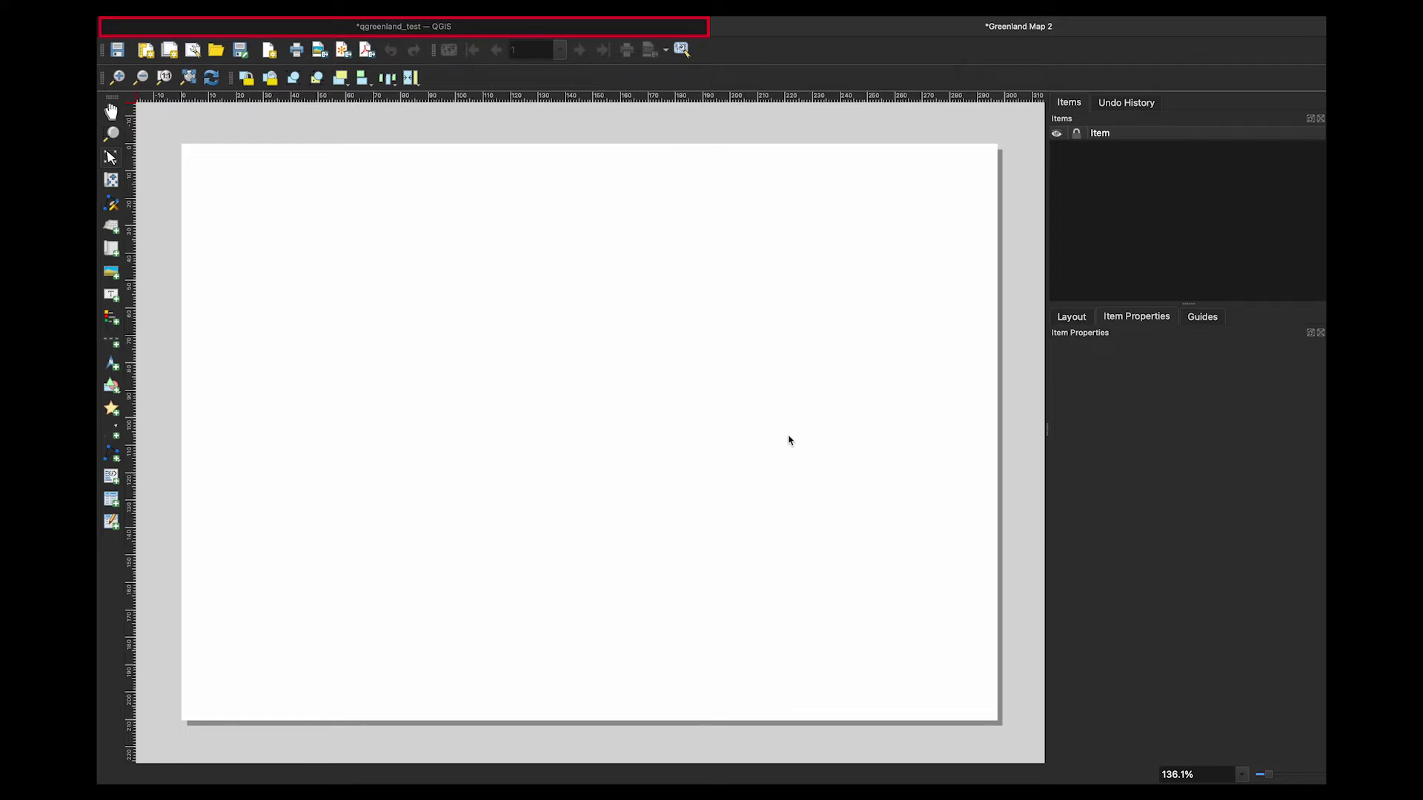
pyautogui.click(113, 250)
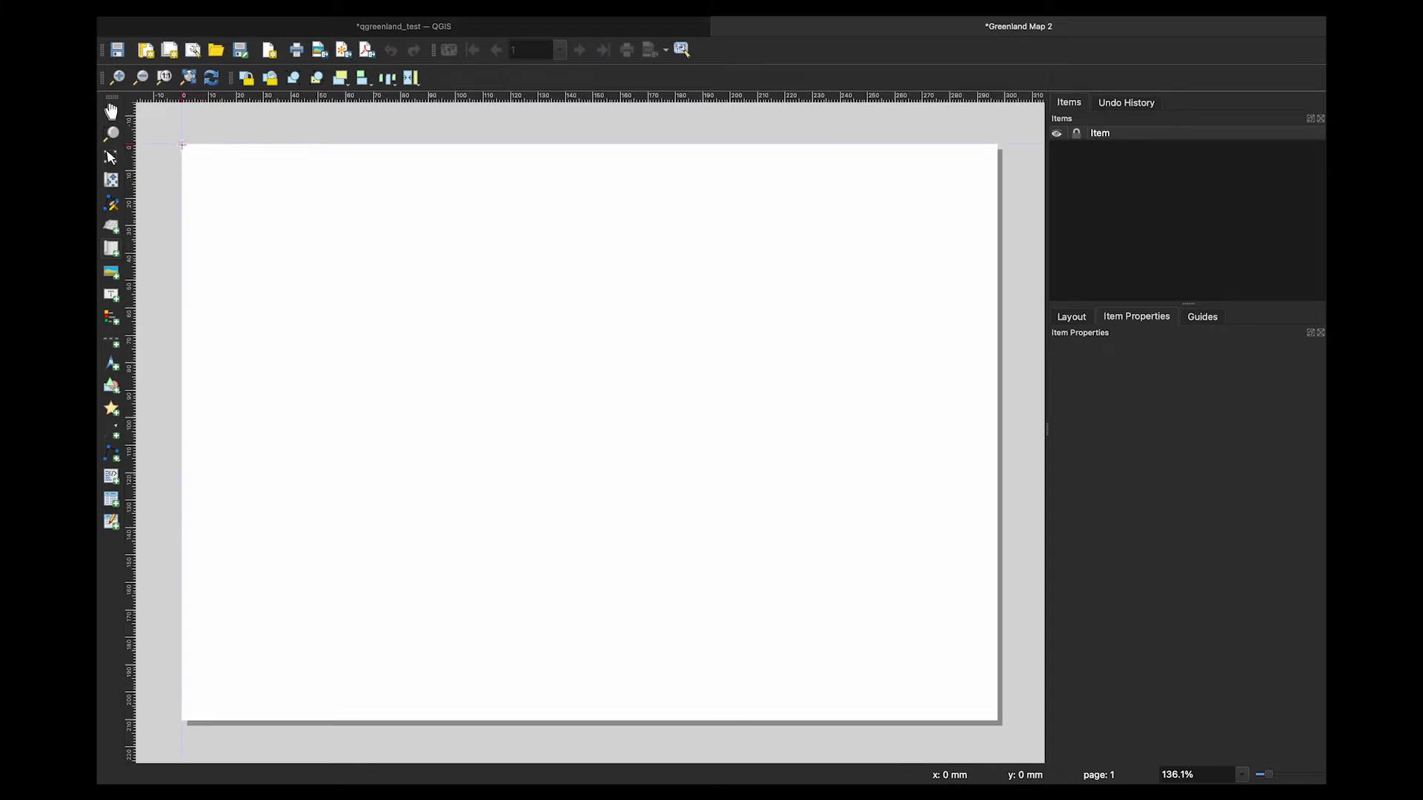
# Draw Map 1 across the whole page, showing Greenland with its ice-core points.
pyautogui.moveTo(182, 145); pyautogui.dragTo(999, 726)
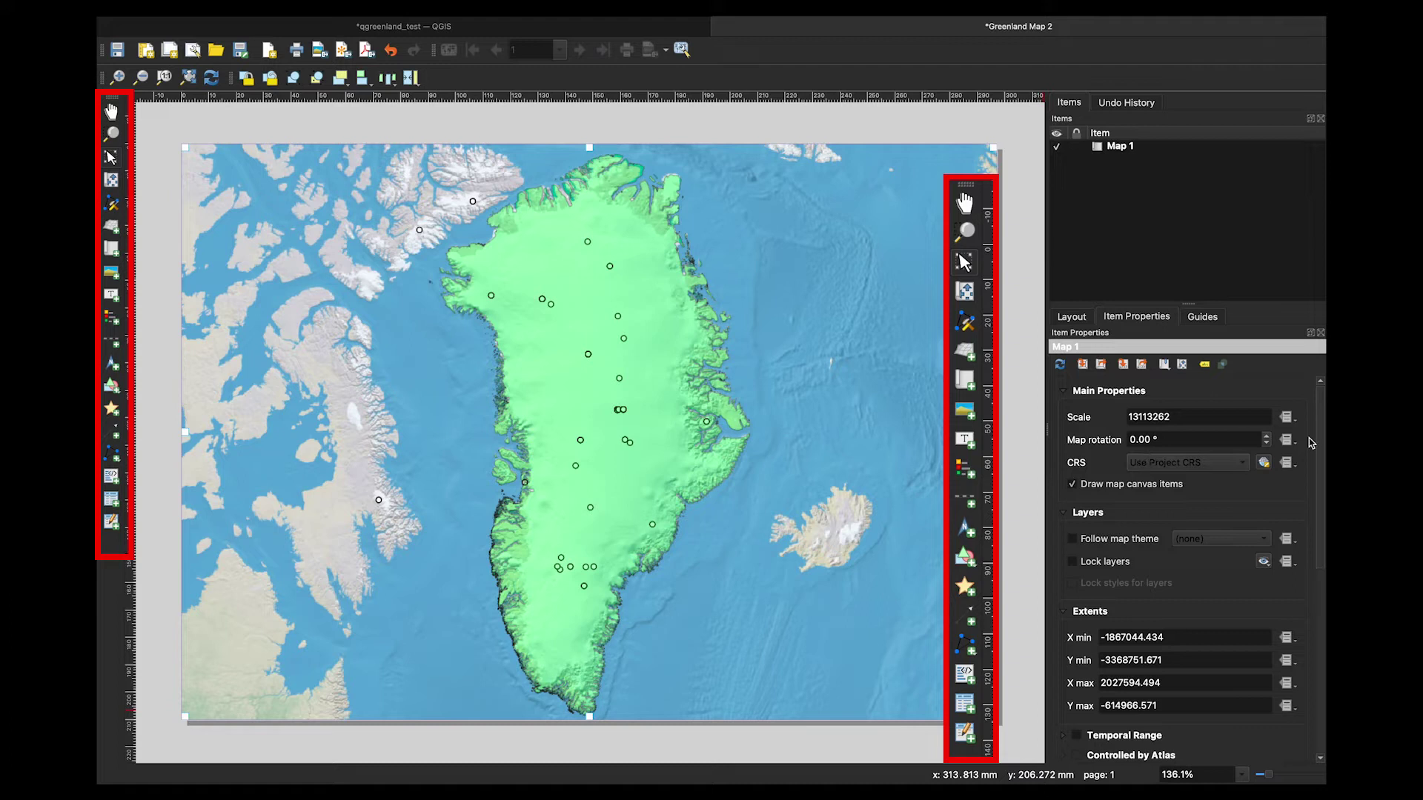
pyautogui.scroll(-1, 1319, 435)
pyautogui.moveTo(1321, 442)
pyautogui.mouseDown()
pyautogui.moveTo(1325, 604)
pyautogui.moveTo(1316, 436)
pyautogui.mouseUp()
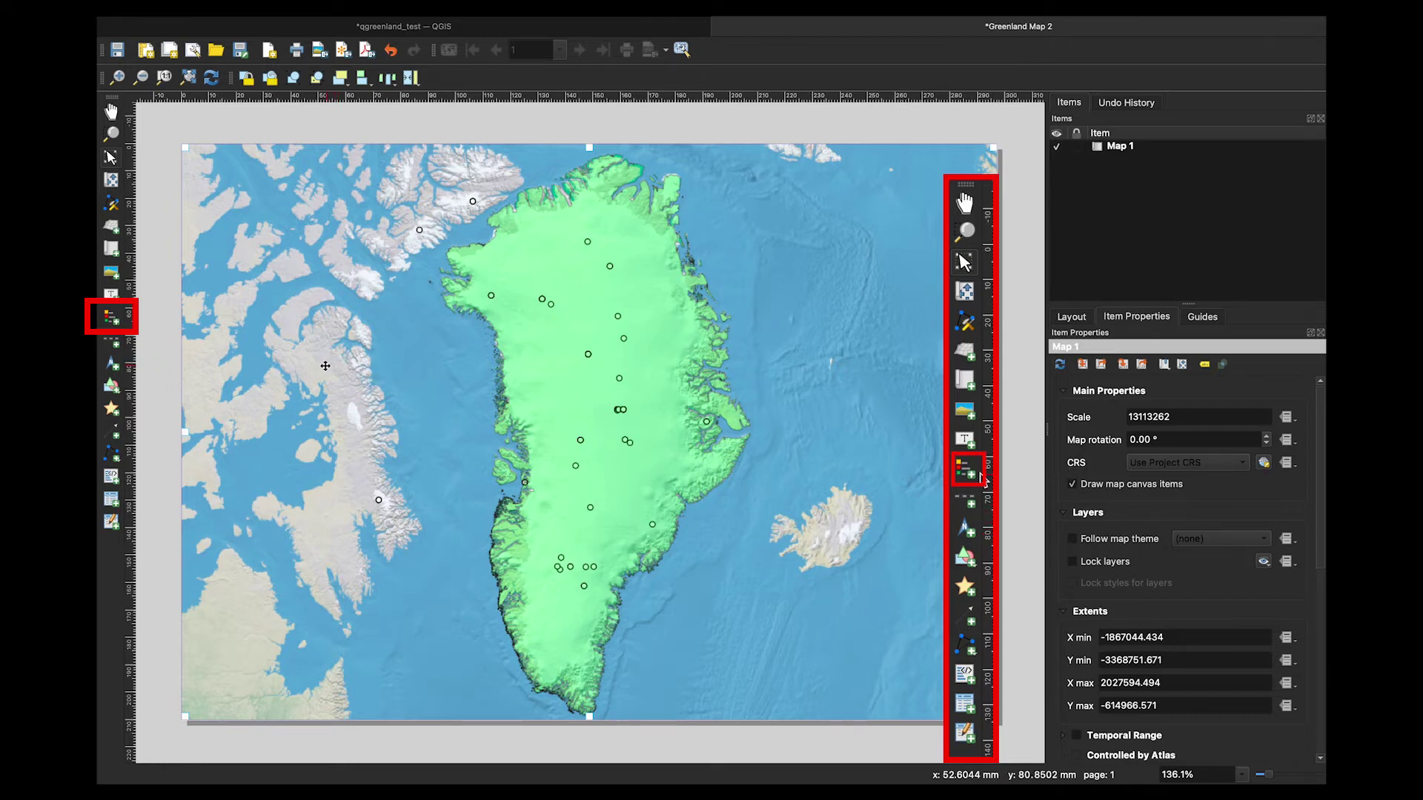
# Draw a legend box on the layout page.
pyautogui.click(111, 319)
pyautogui.moveTo(747, 576); pyautogui.dragTo(986, 713)
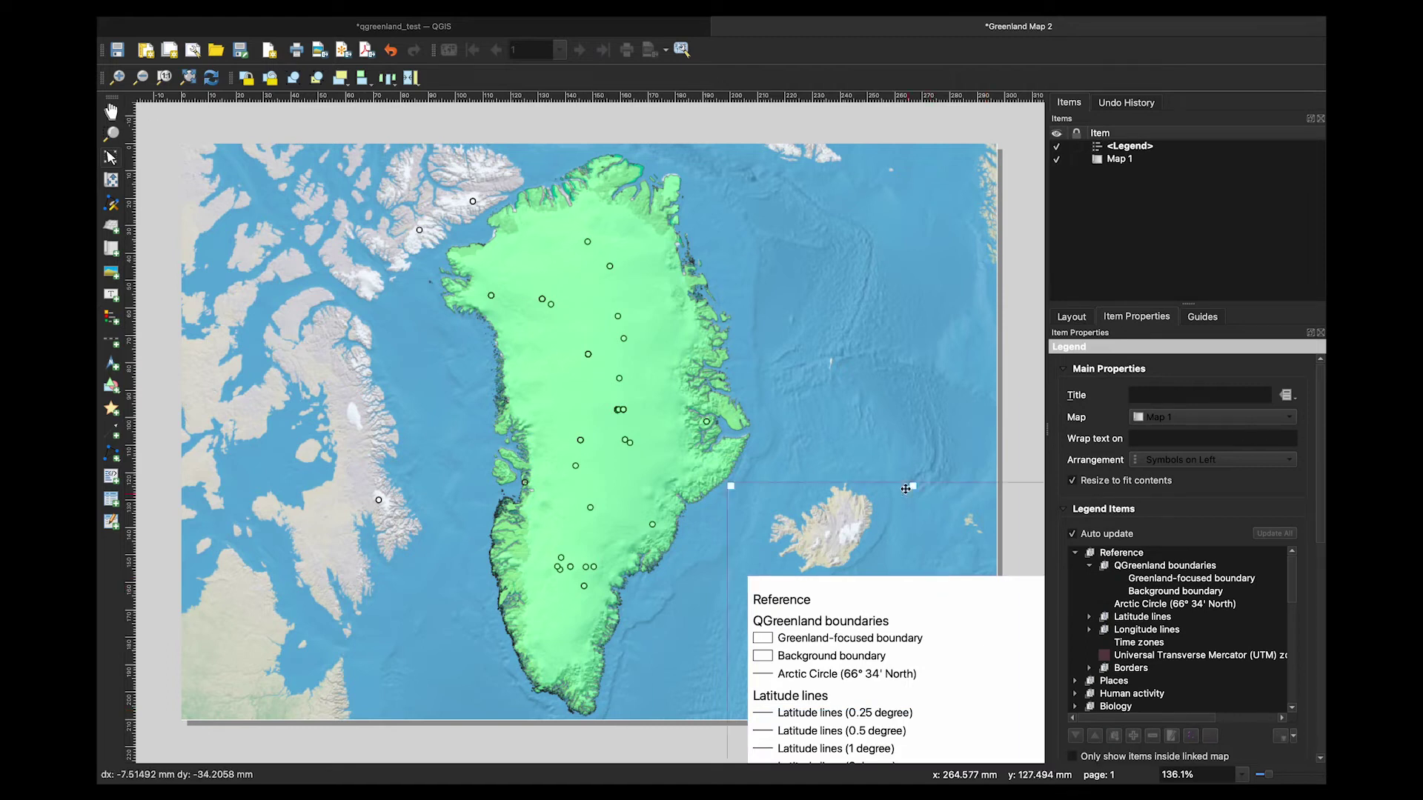
pyautogui.moveTo(932, 590); pyautogui.dragTo(765, 288)
pyautogui.moveTo(816, 483); pyautogui.dragTo(838, 381)
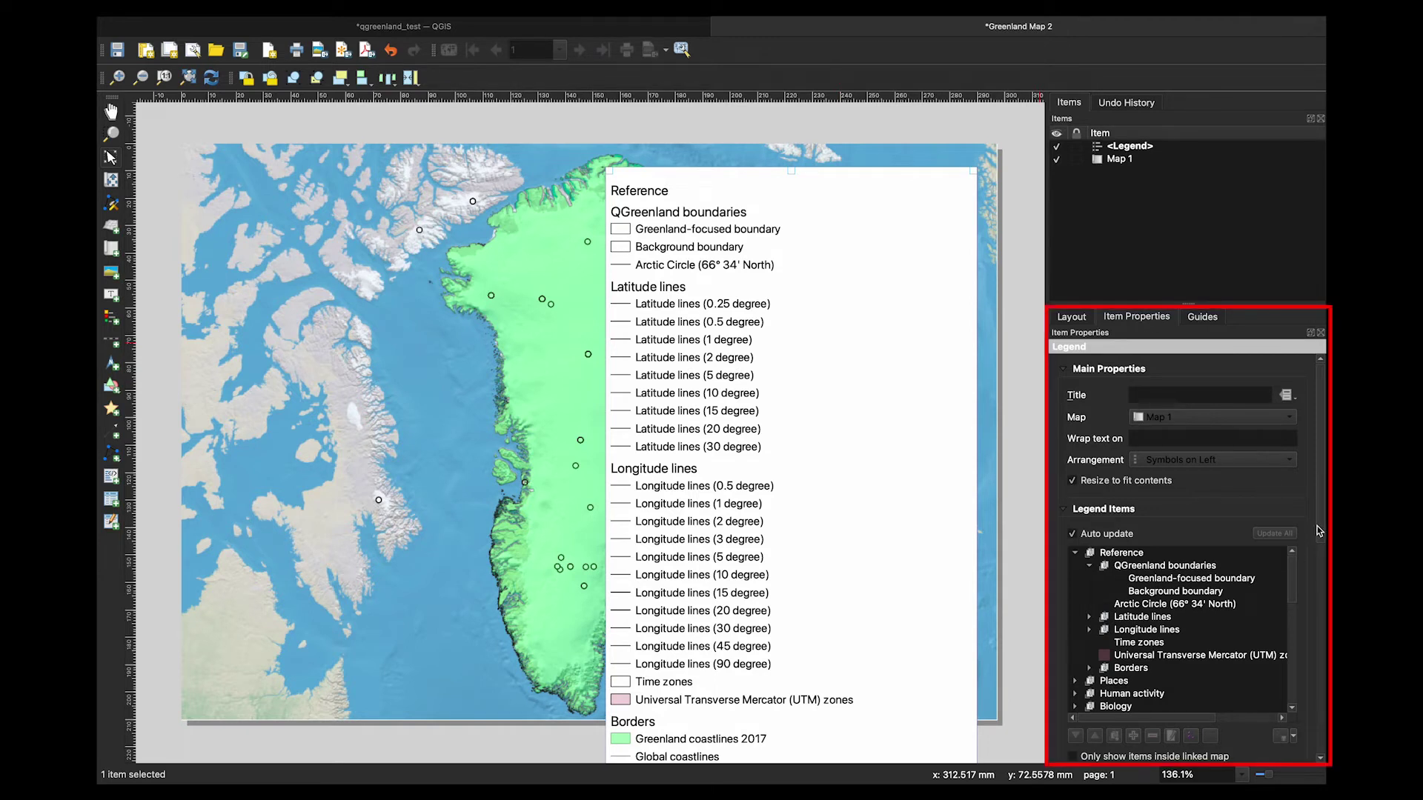
# Limit the legend to items inside the linked map and move it to the lower-right corner.
pyautogui.moveTo(1319, 530); pyautogui.dragTo(1309, 627)
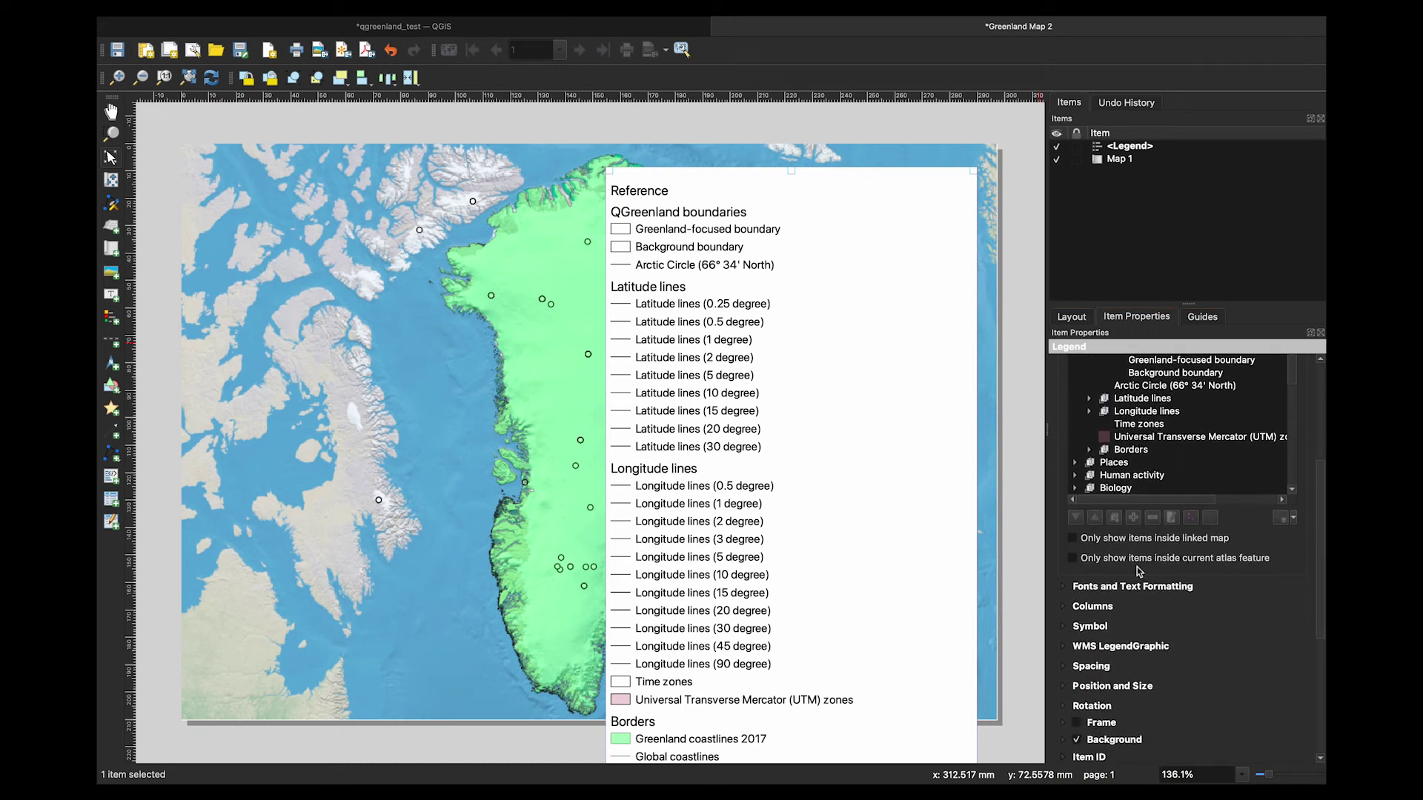
pyautogui.click(1073, 540)
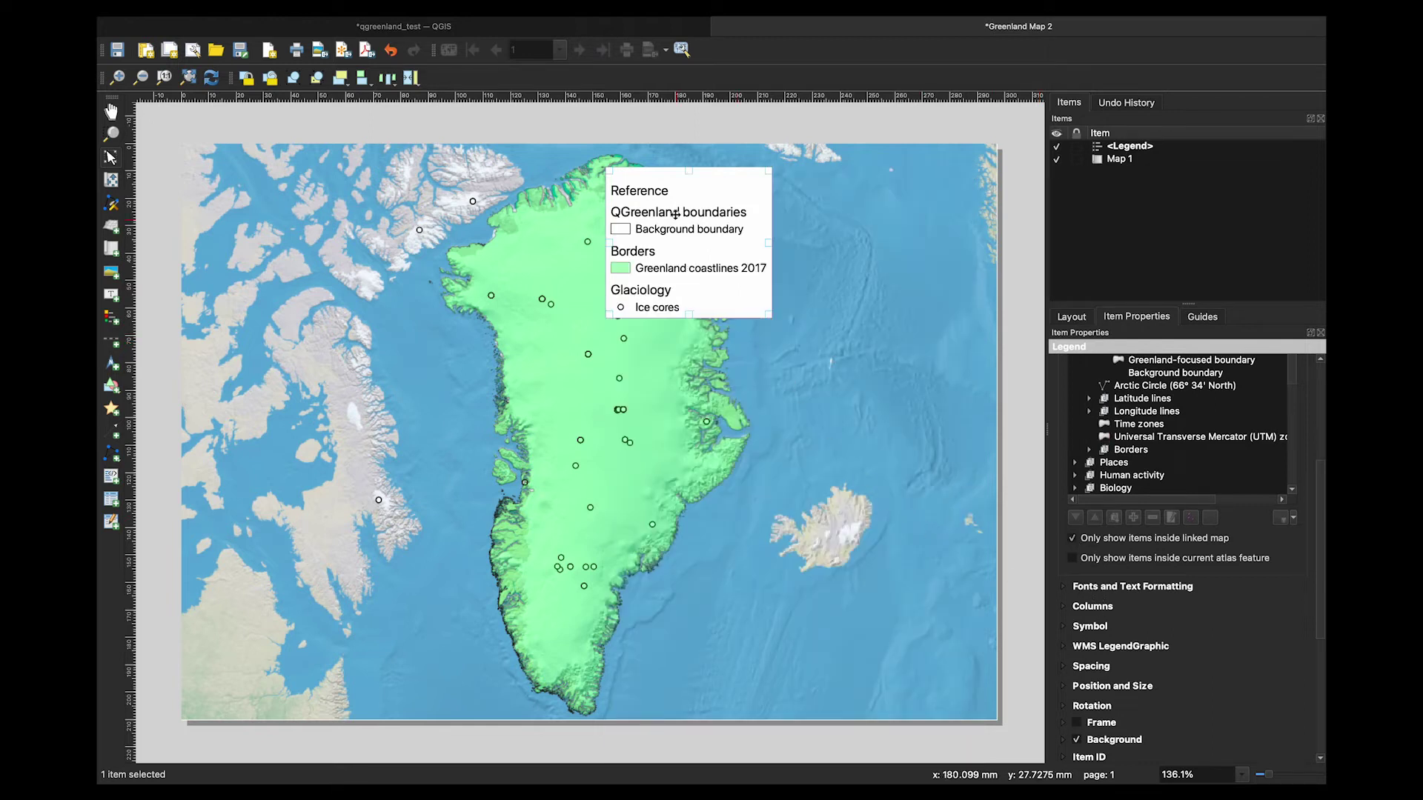
pyautogui.moveTo(678, 225); pyautogui.dragTo(882, 608)
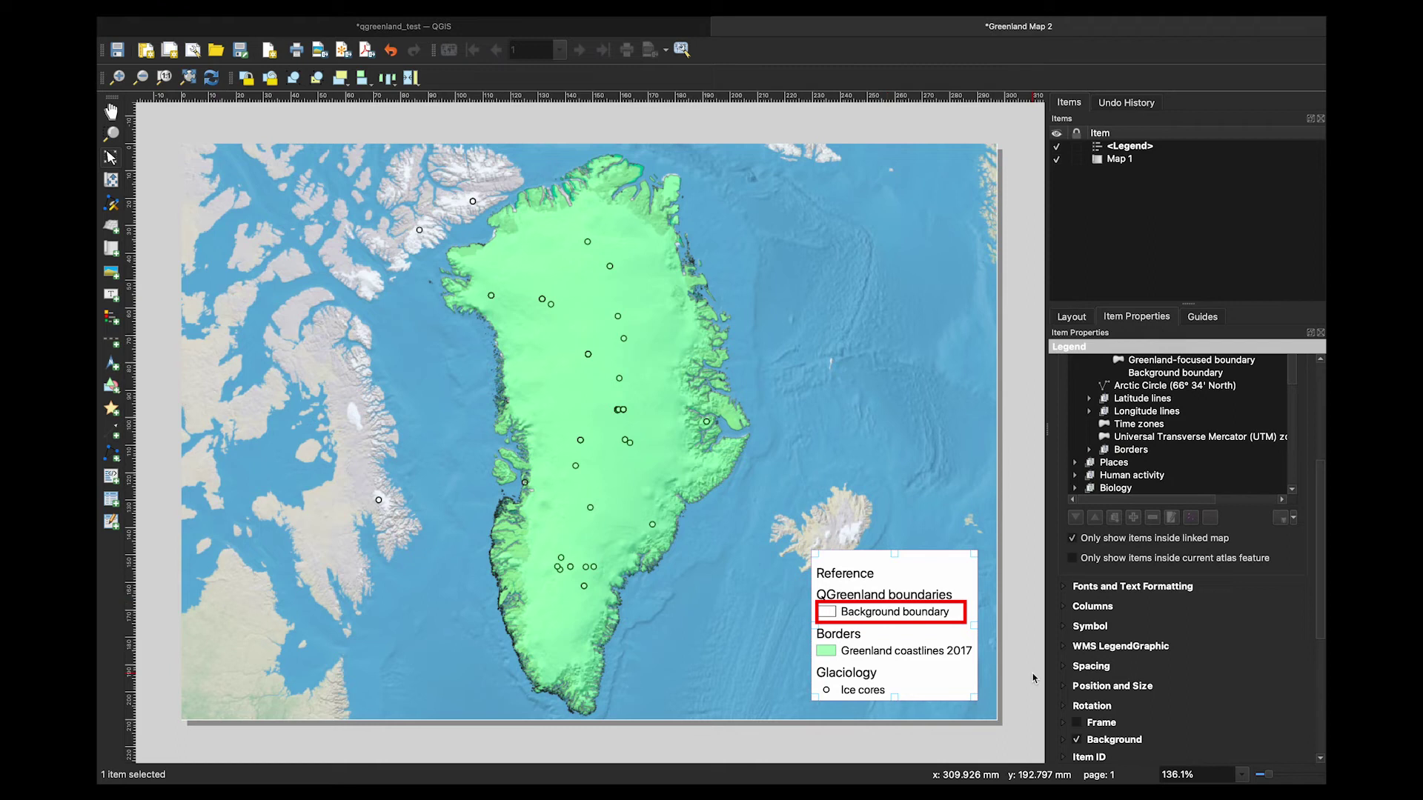
# Turn off legend Auto update and delete the Background boundary entry.
pyautogui.click(1156, 373)
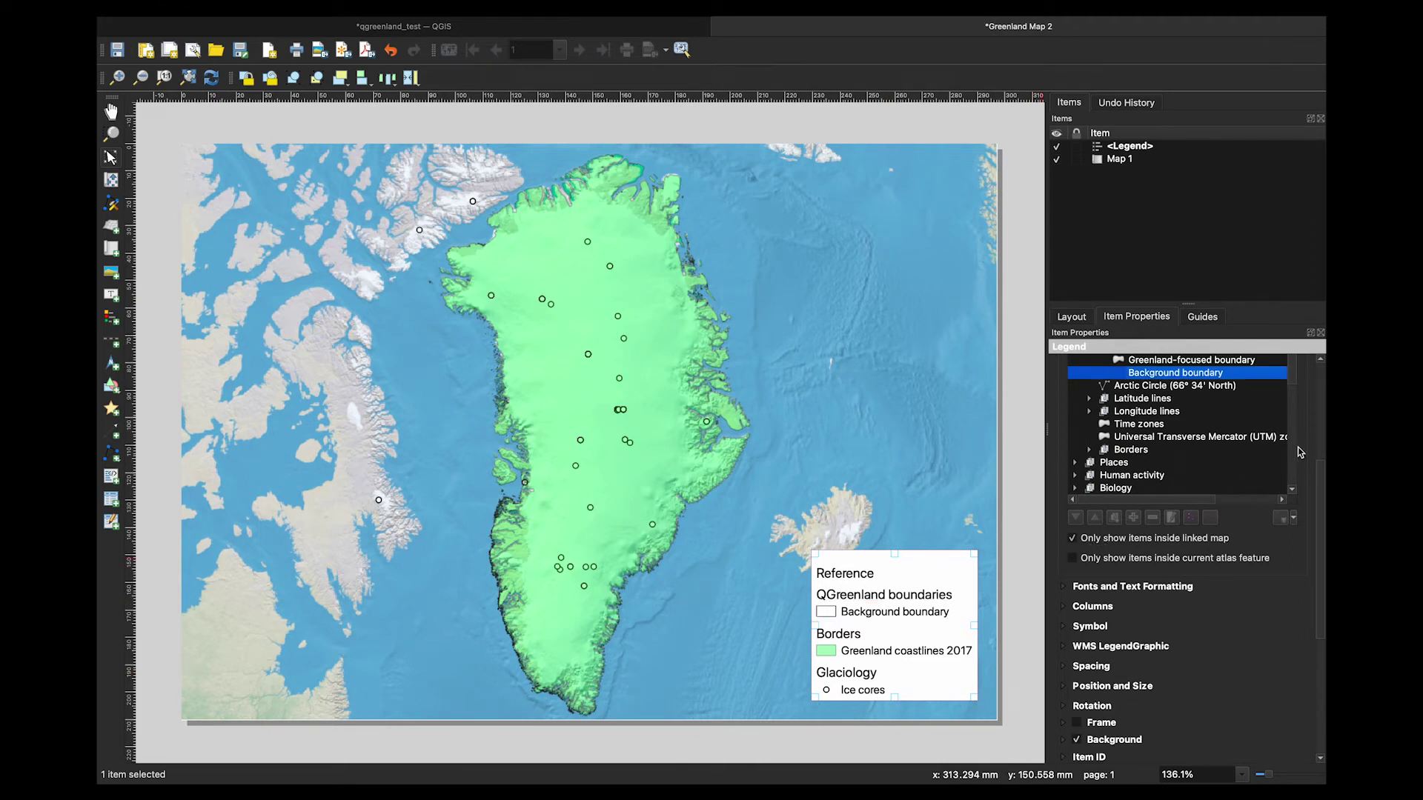
pyautogui.moveTo(1321, 476); pyautogui.dragTo(1319, 435)
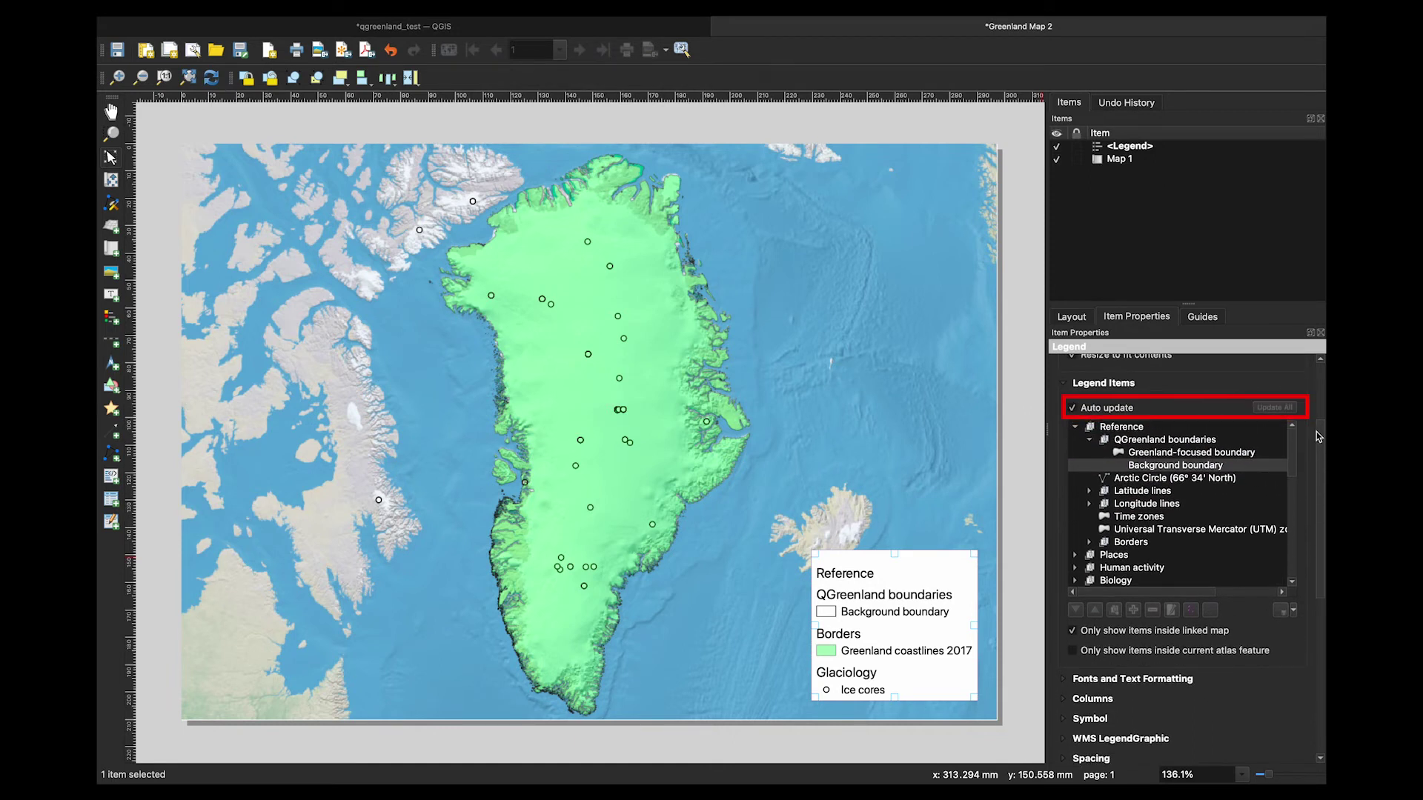
pyautogui.click(1072, 409)
pyautogui.click(1160, 468)
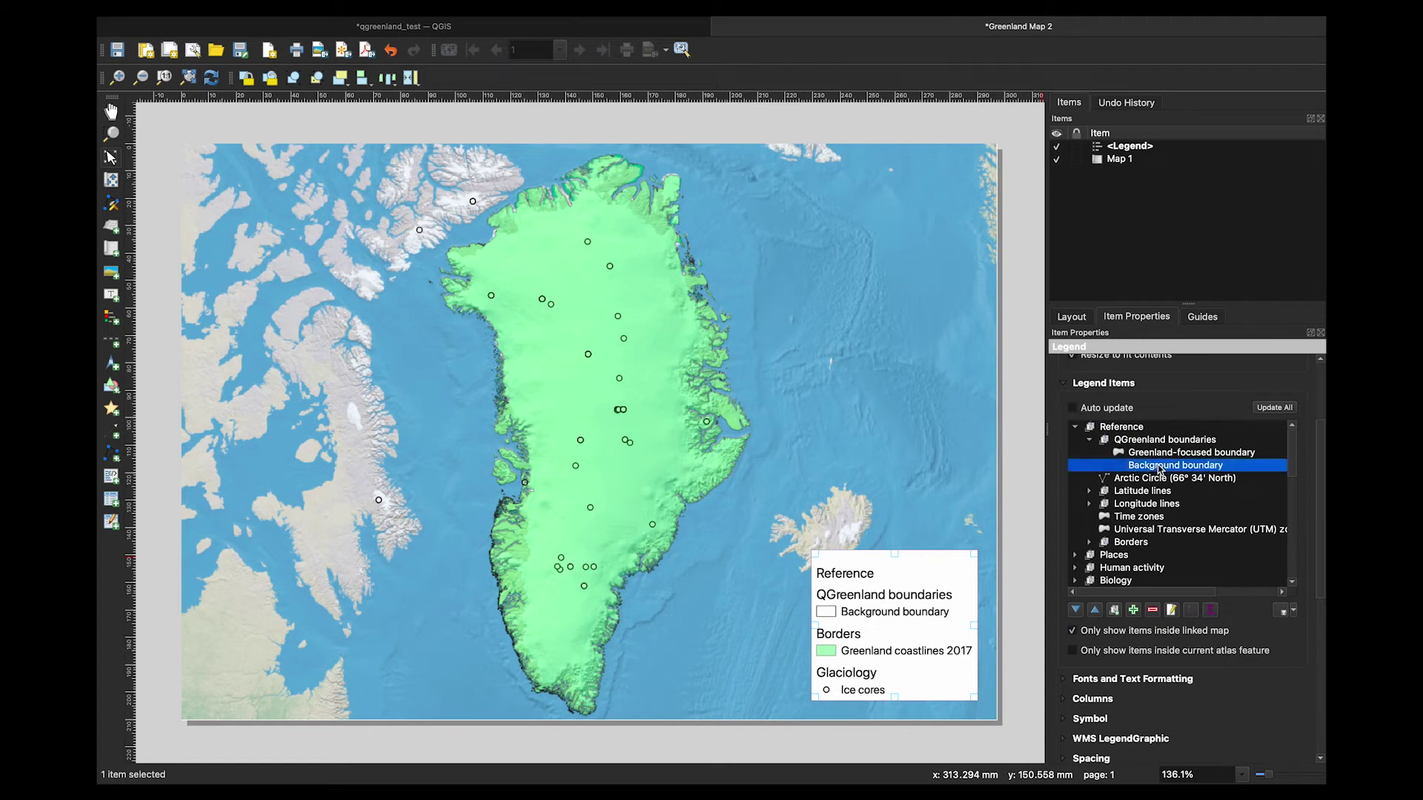
pyautogui.click(1152, 611)
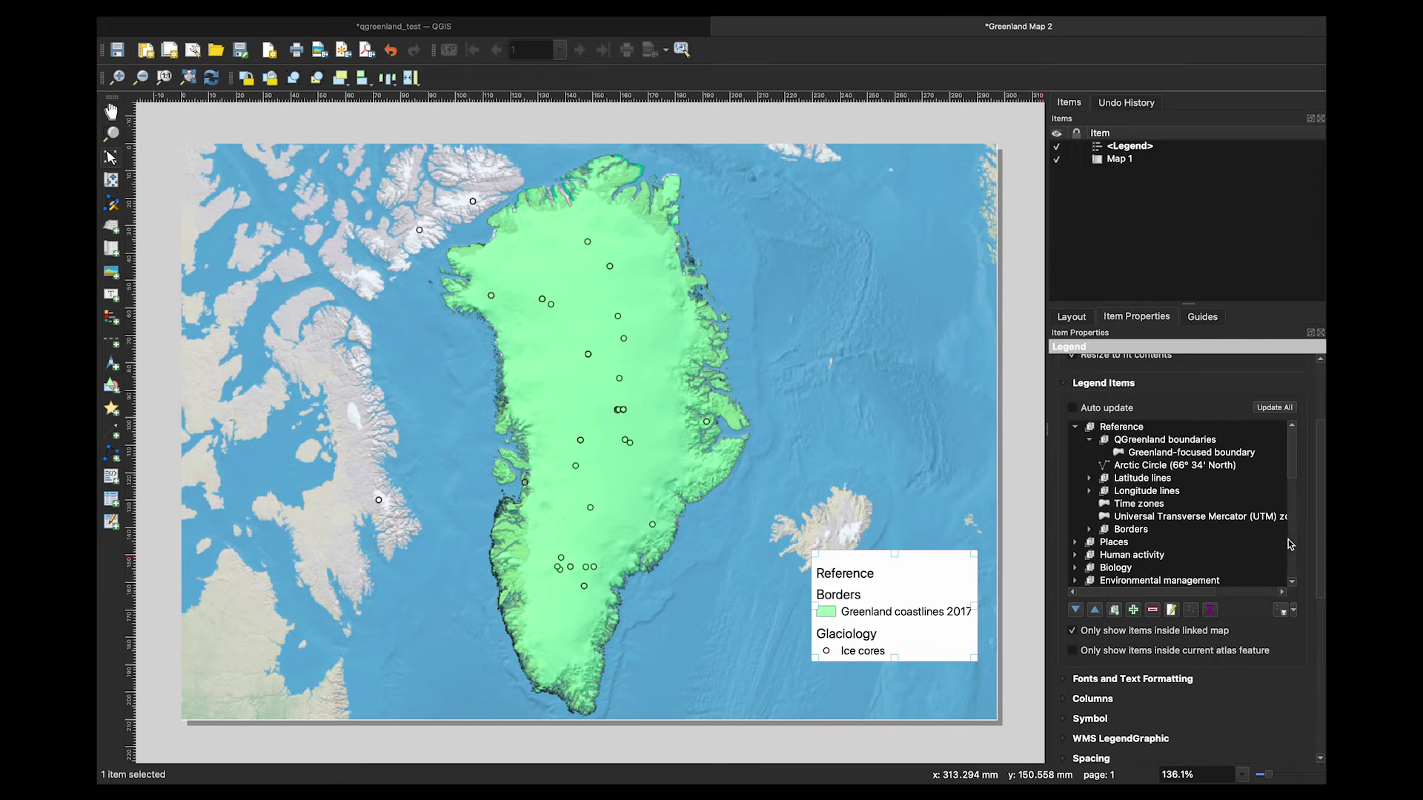
# Set the legend title to Academy Engraved LET size 14 and group headings to size 12.
pyautogui.click(1066, 681)
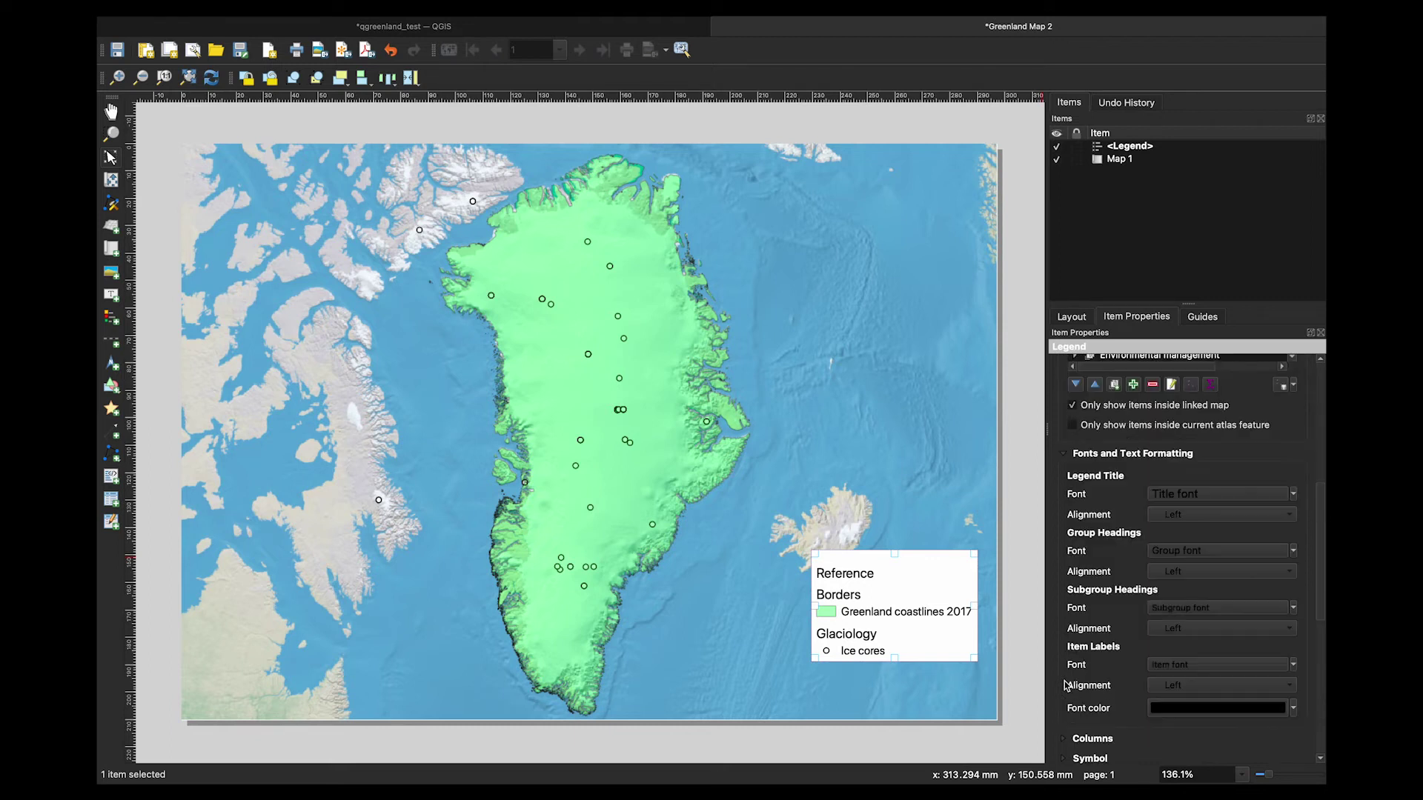
pyautogui.click(1215, 495)
pyautogui.click(840, 341)
pyautogui.click(846, 479)
pyautogui.click(1206, 552)
pyautogui.click(832, 317)
pyautogui.click(831, 483)
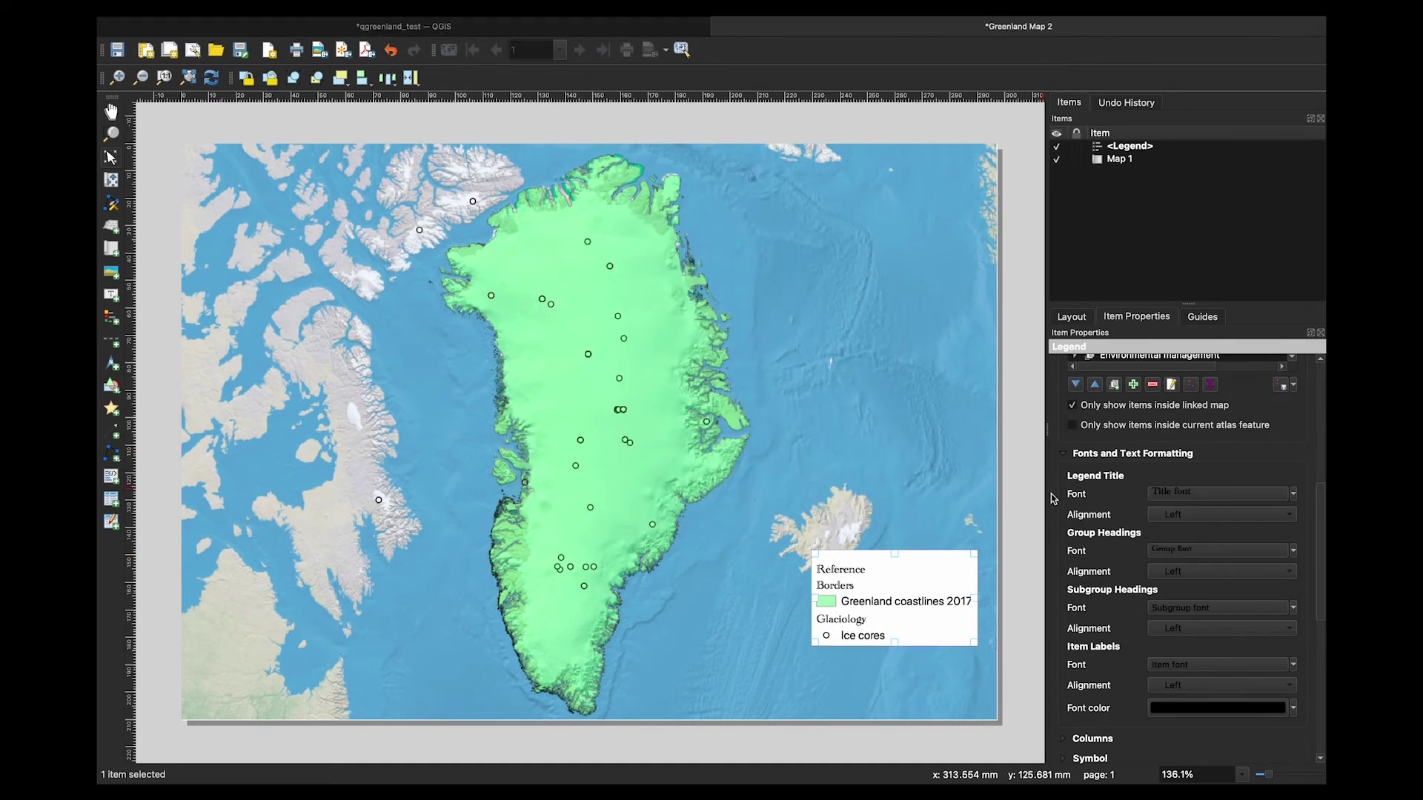
# Set subgroup and item labels to Academy Engraved LET size 12, then tuck the legend into the corner.
pyautogui.click(1199, 608)
pyautogui.click(834, 317)
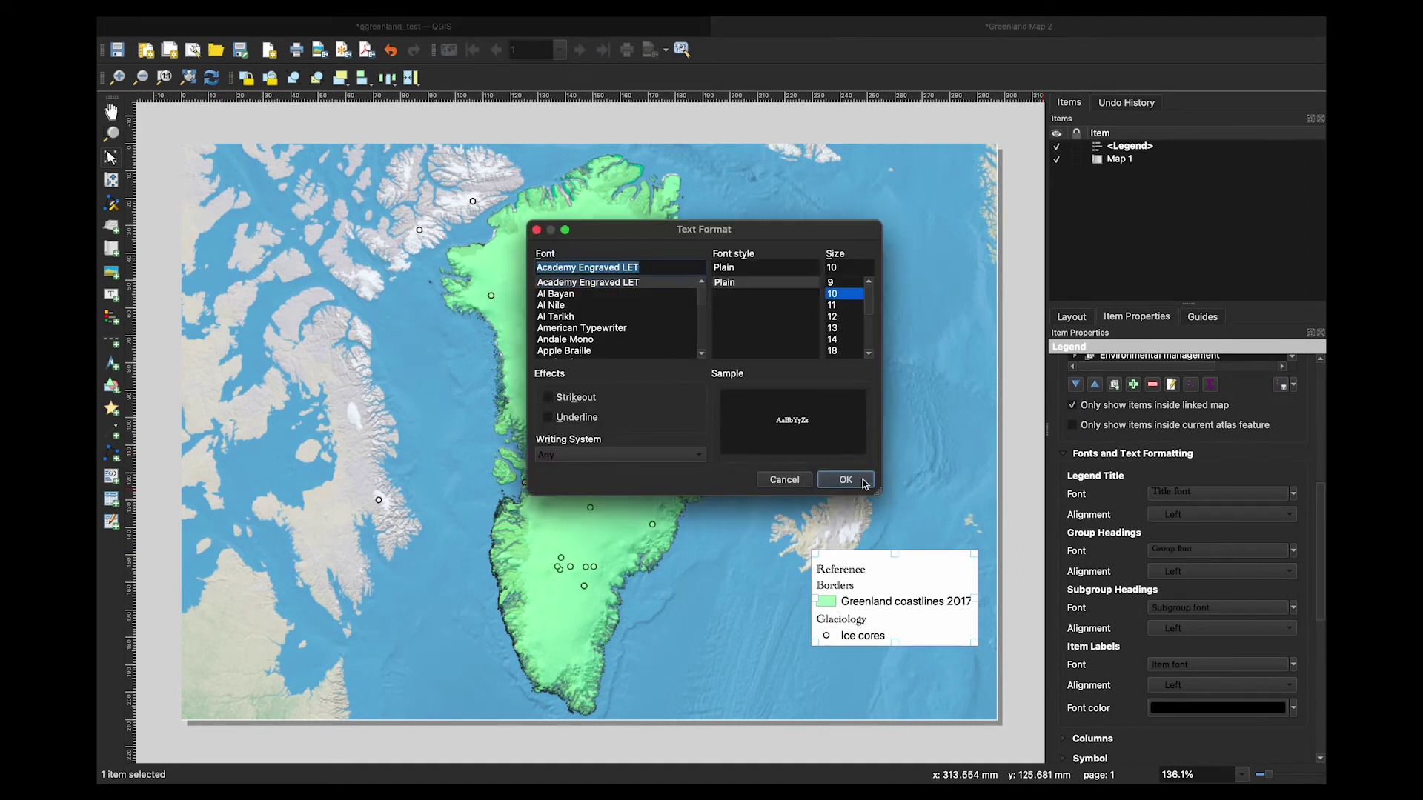
pyautogui.click(845, 479)
pyautogui.click(1212, 665)
pyautogui.click(832, 317)
pyautogui.click(845, 479)
pyautogui.moveTo(909, 579); pyautogui.dragTo(943, 639)
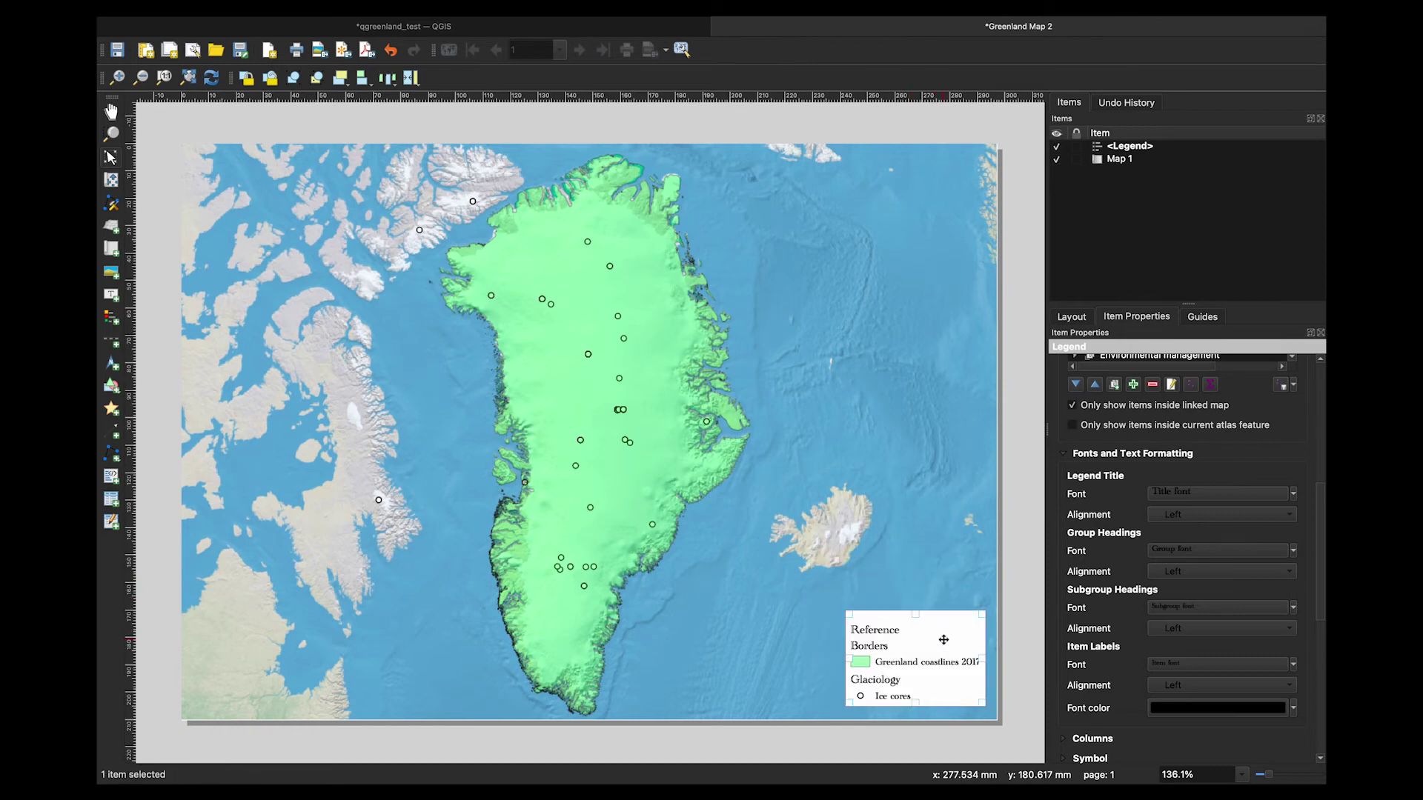
# Add a label at the map's upper right reading 'Greenland Ice Core Map'.
pyautogui.click(112, 295)
pyautogui.moveTo(718, 162); pyautogui.dragTo(978, 213)
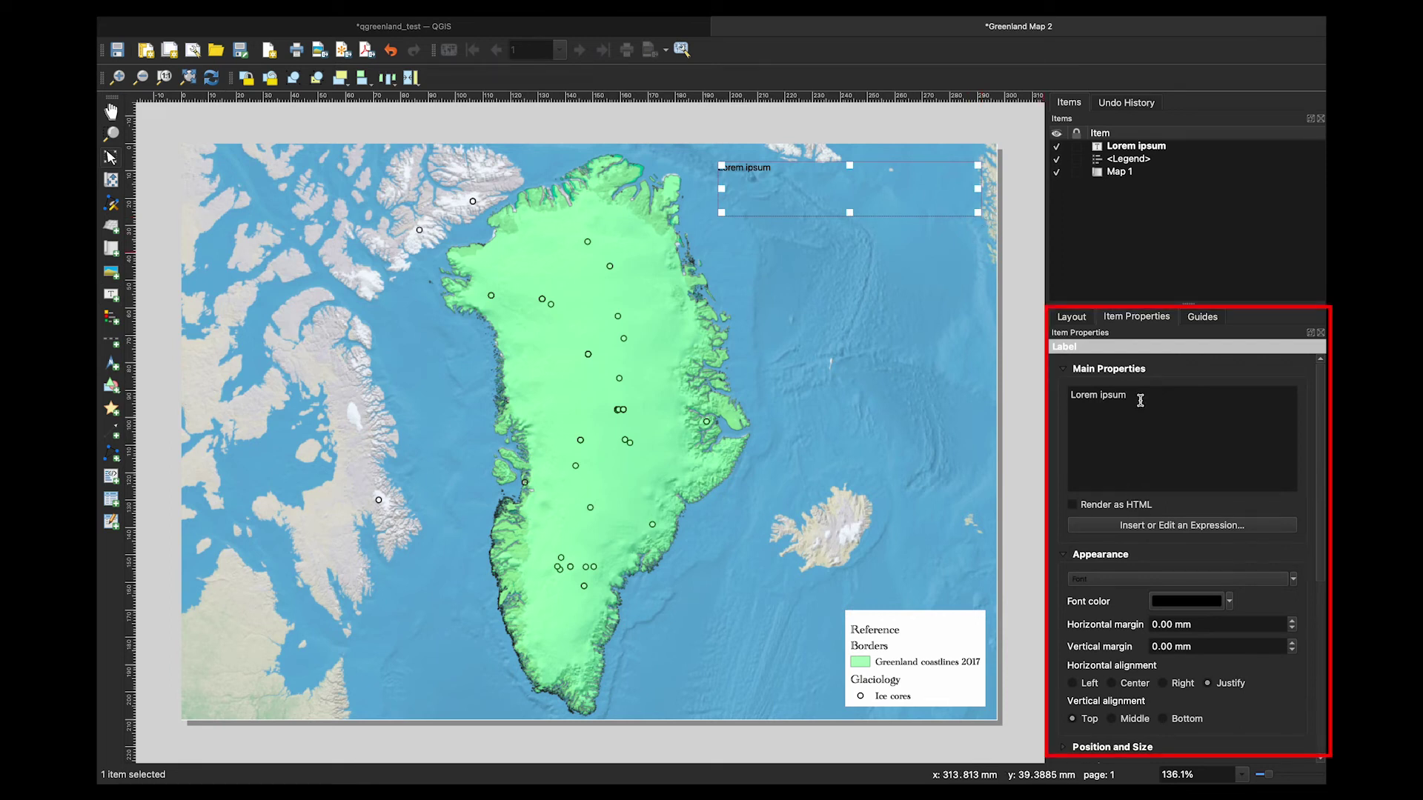
pyautogui.moveTo(1140, 400); pyautogui.dragTo(1058, 402)
pyautogui.write('G')
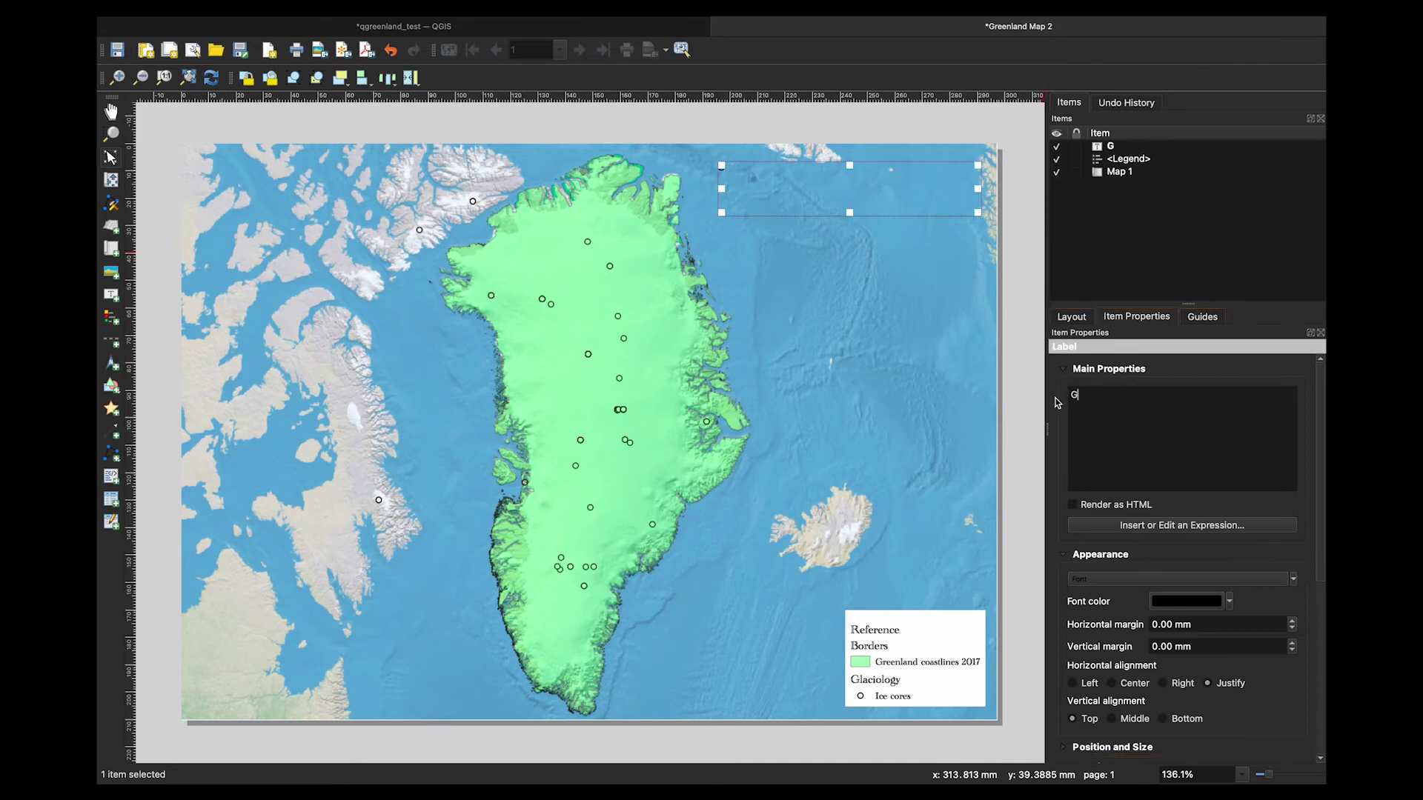
pyautogui.write('reenland Ice Core Map')
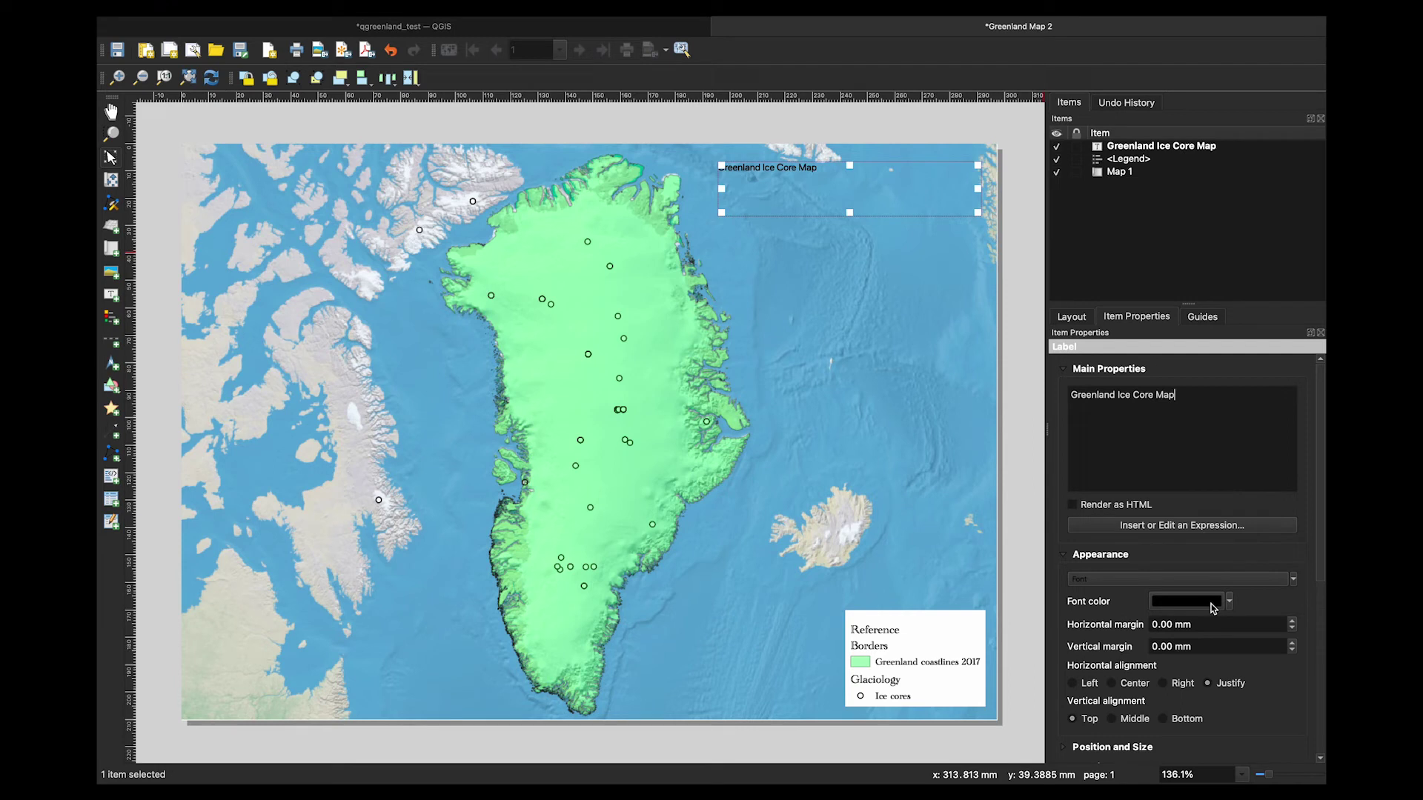
# Raise the title label's font size from 10 to 20.
pyautogui.click(1293, 579)
pyautogui.click(1184, 609)
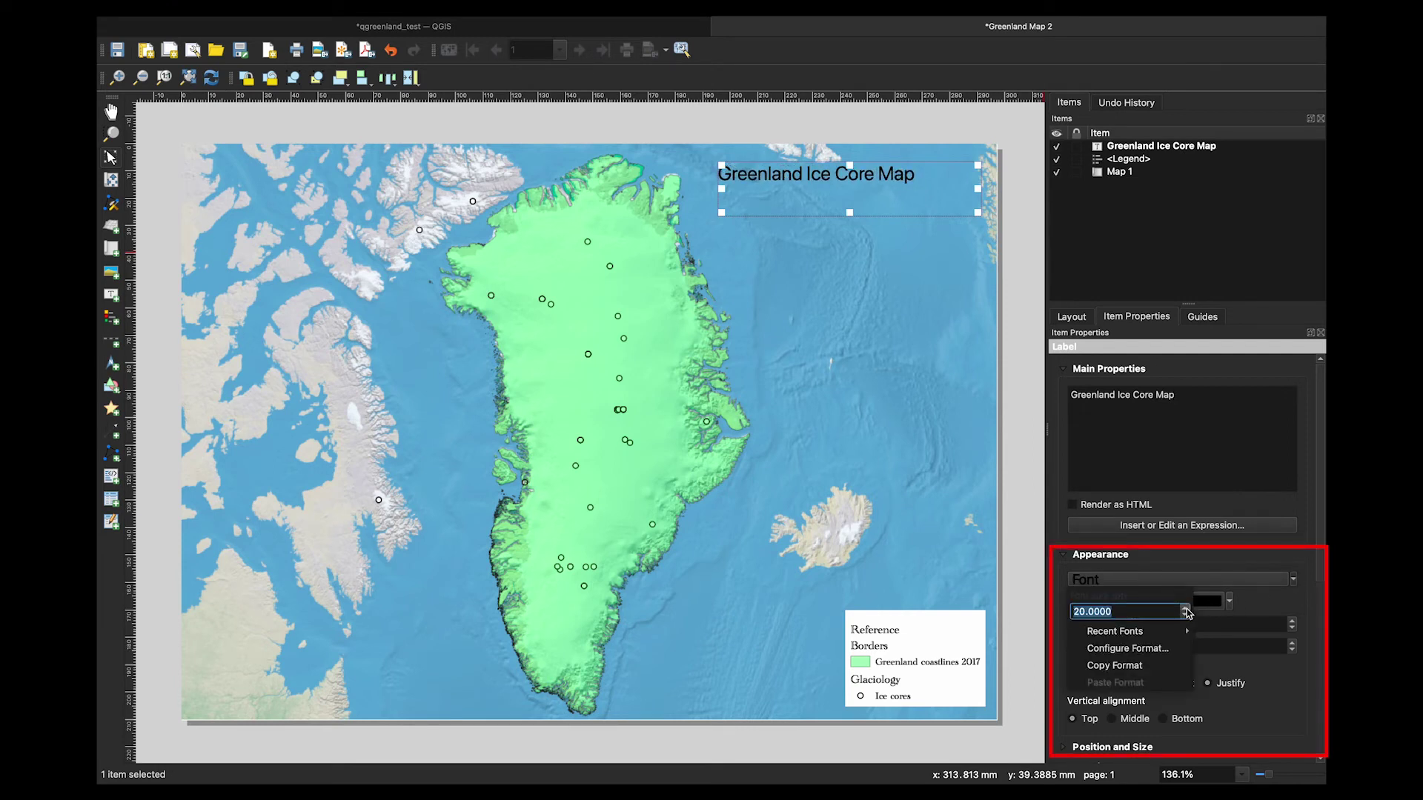
pyautogui.click(1233, 604)
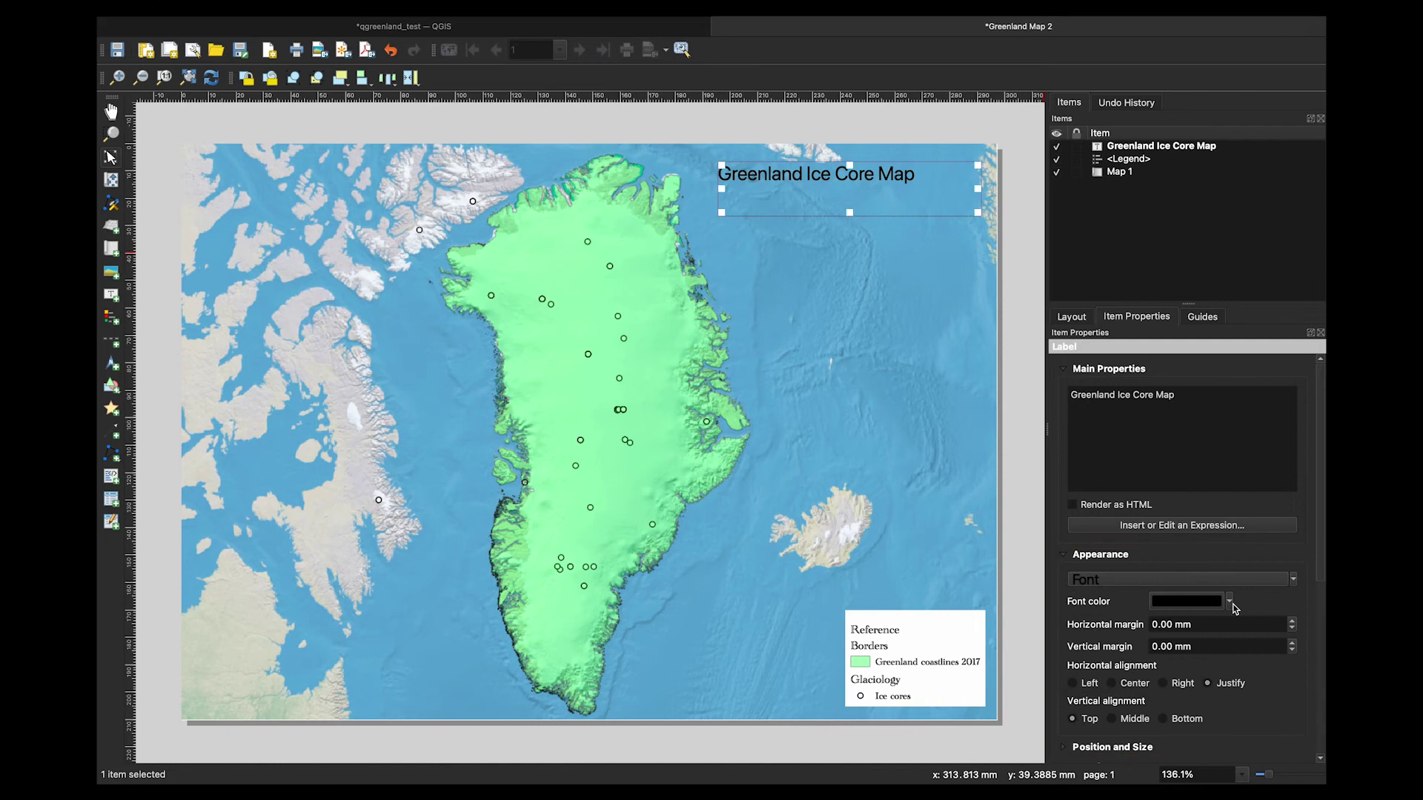
pyautogui.click(1025, 377)
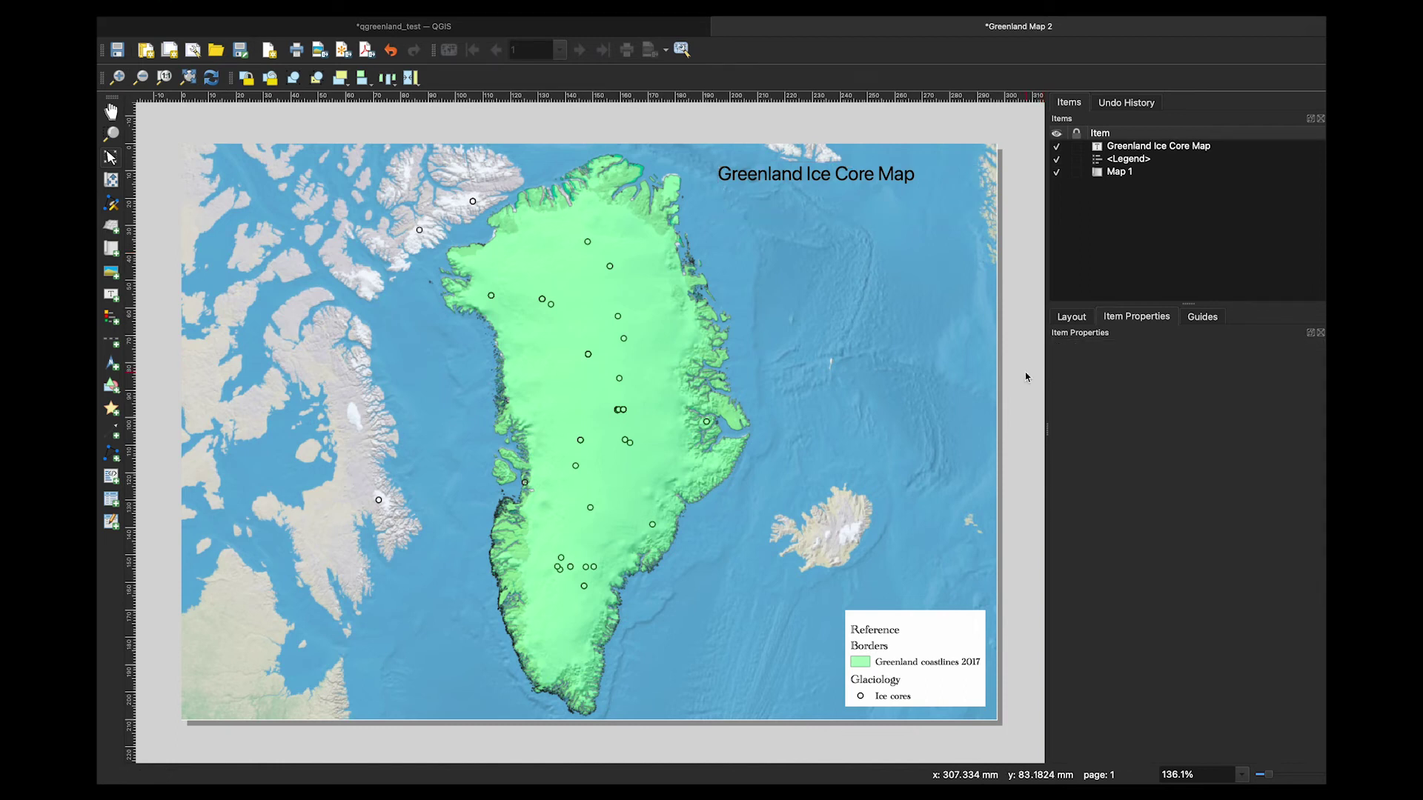
pyautogui.click(320, 50)
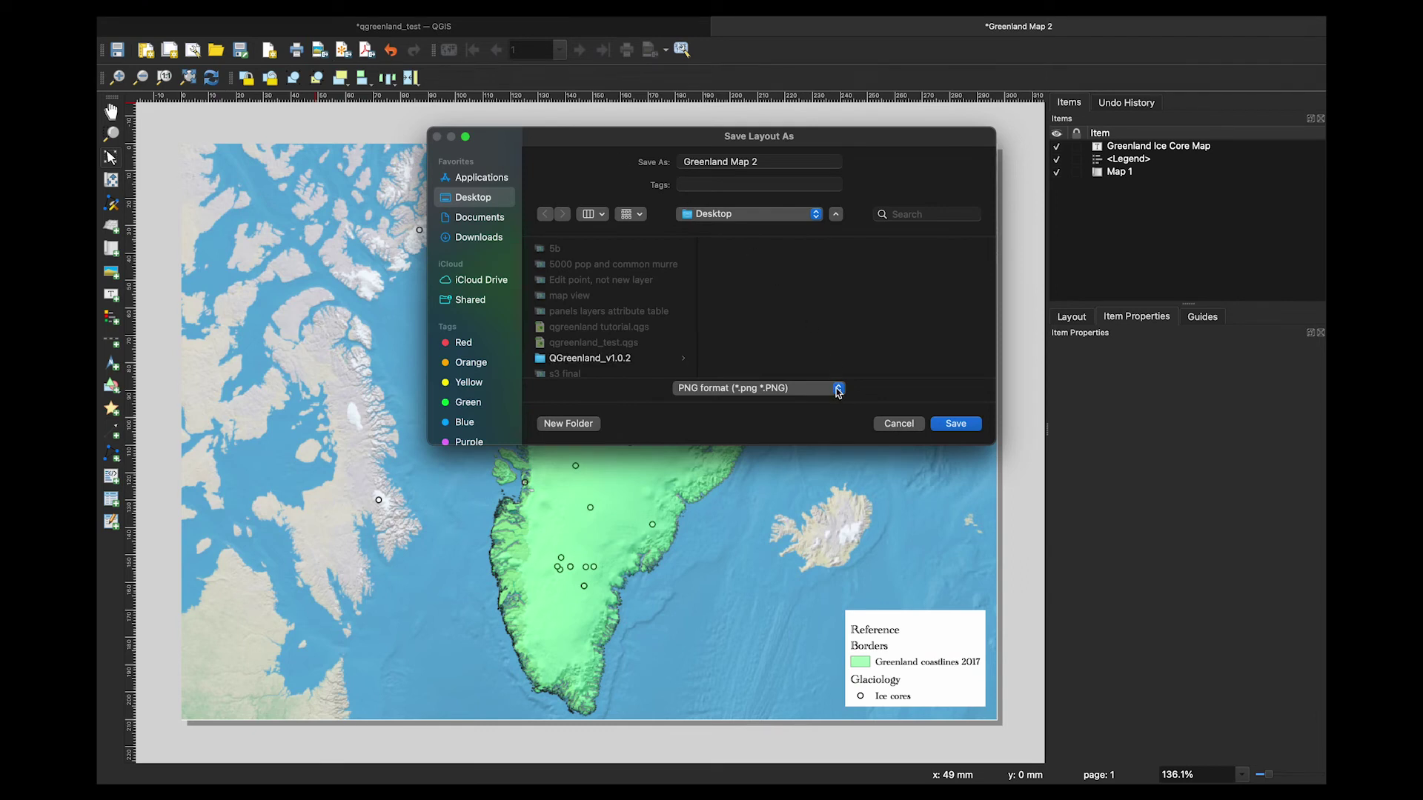
pyautogui.click(838, 389)
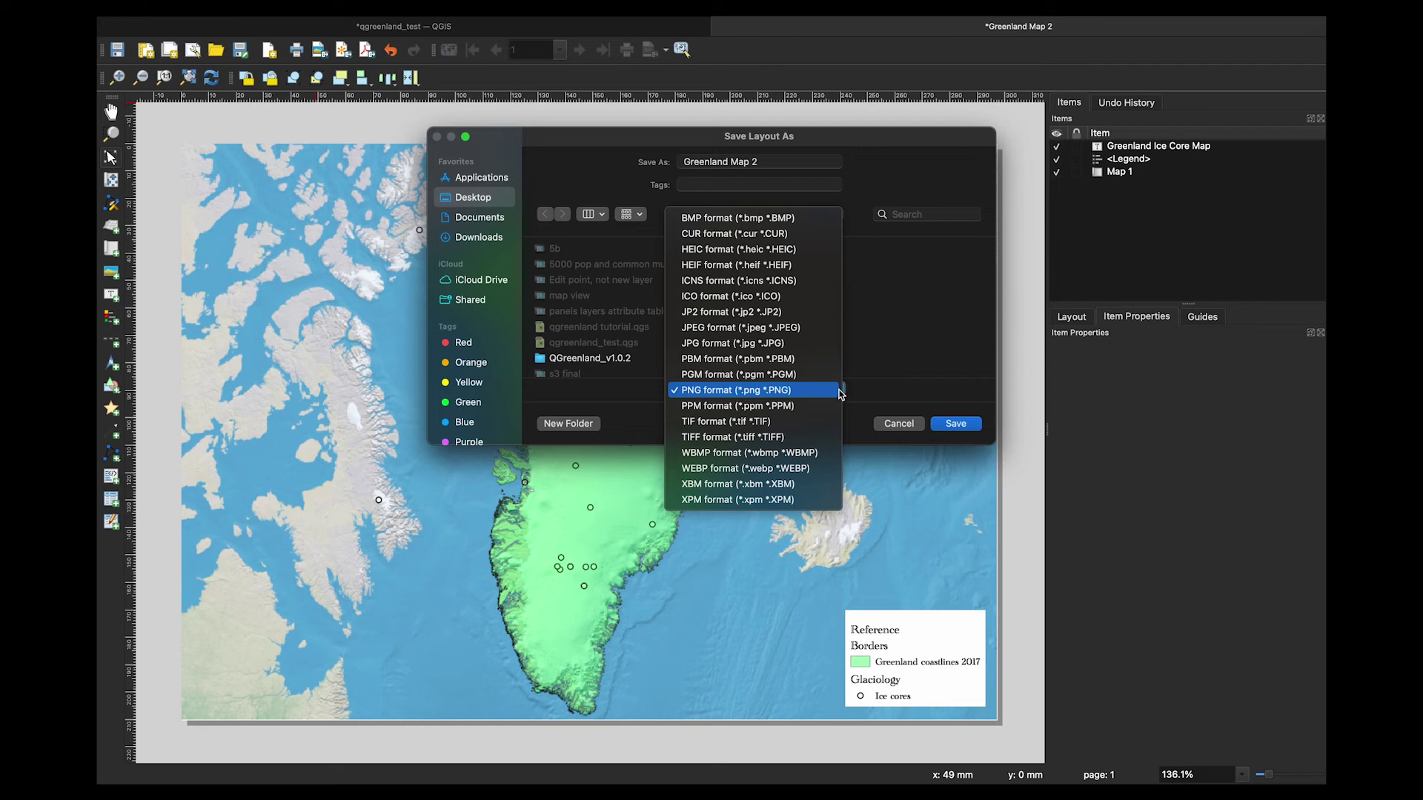
pyautogui.click(898, 423)
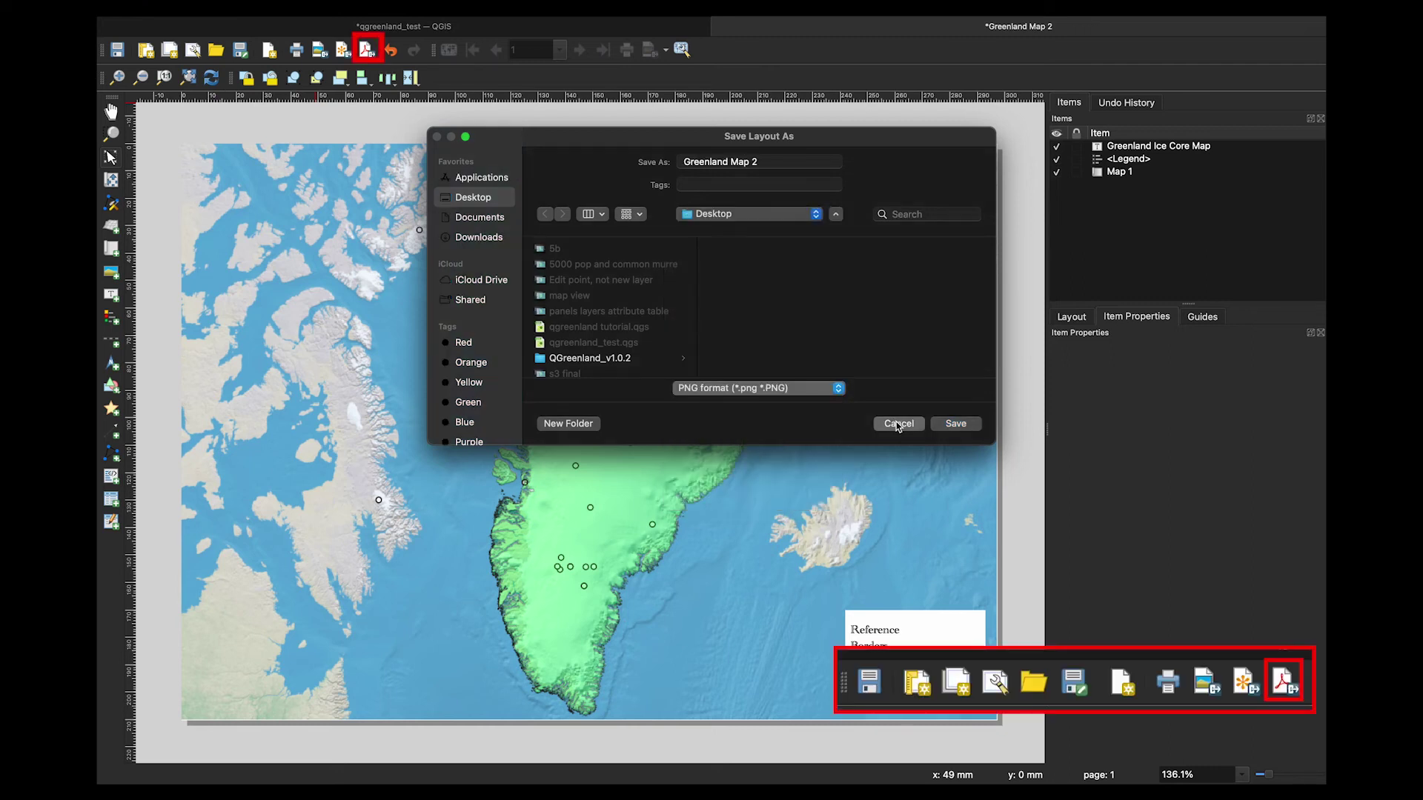
pyautogui.click(899, 424)
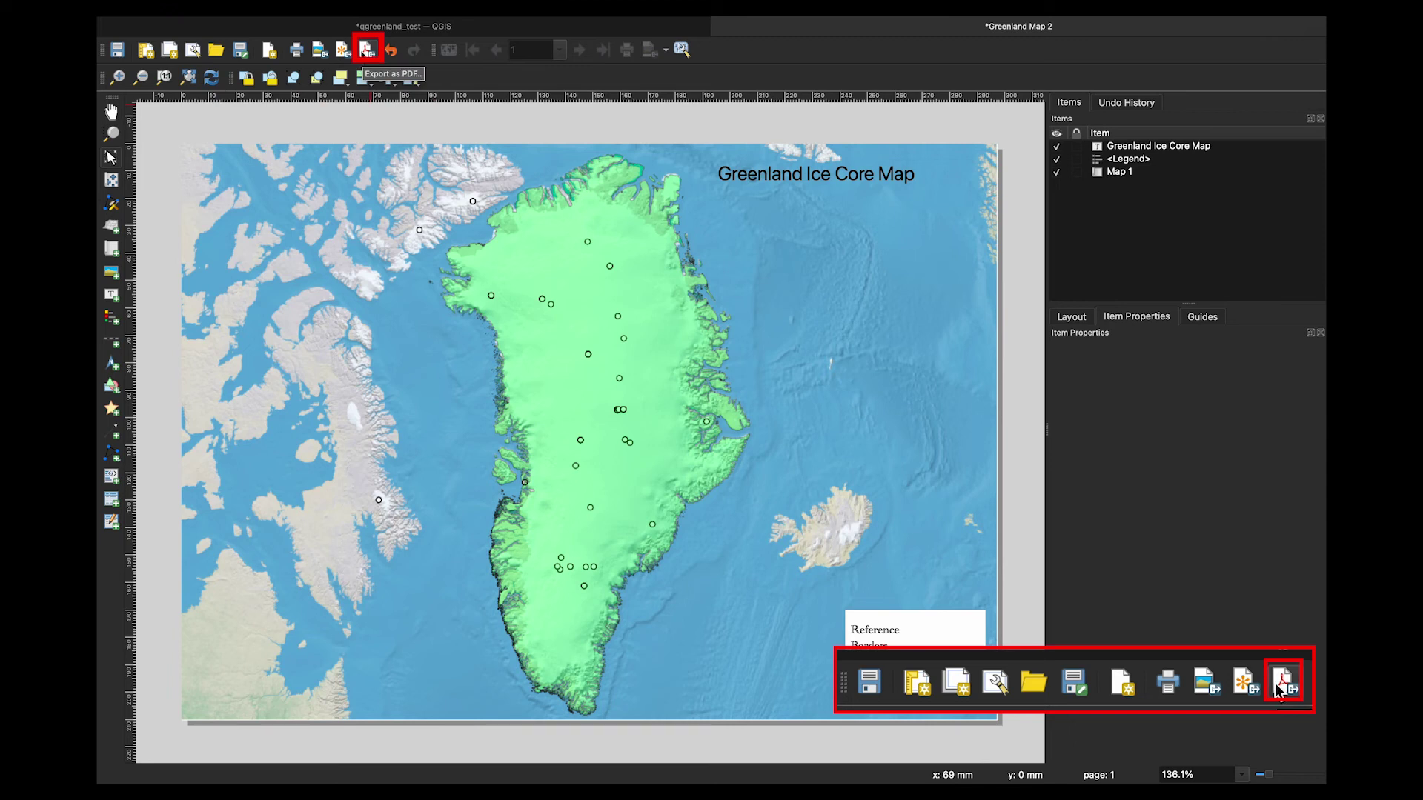
pyautogui.click(366, 50)
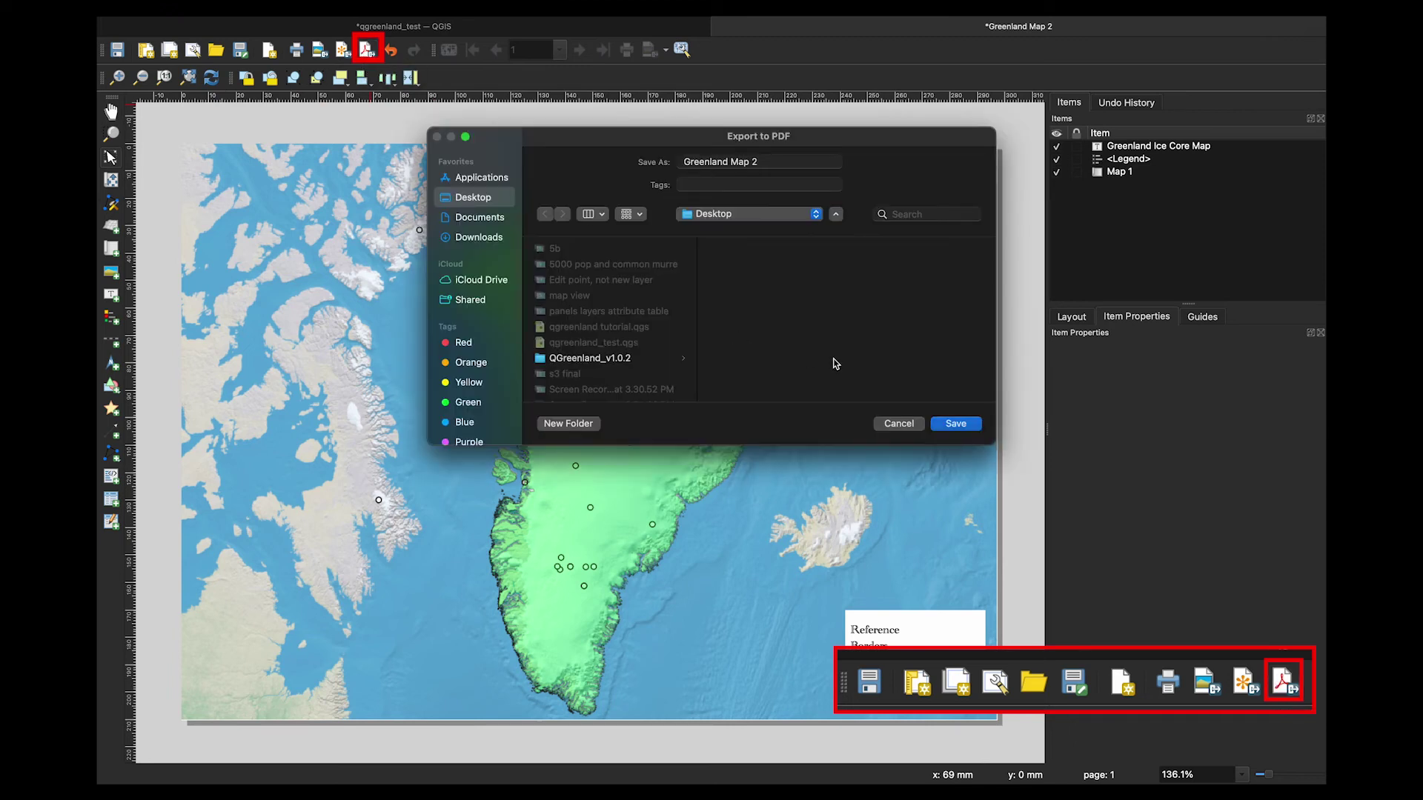
pyautogui.click(904, 426)
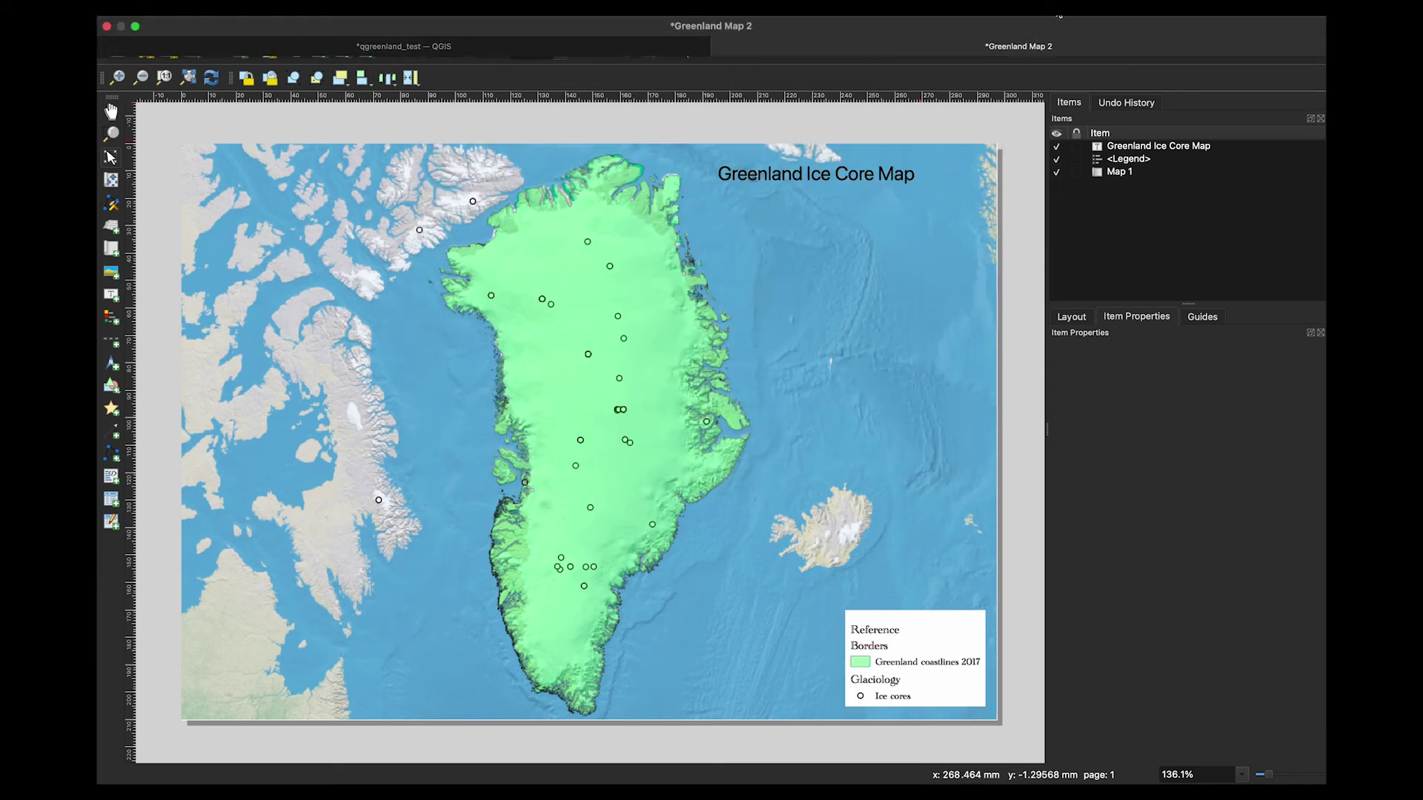